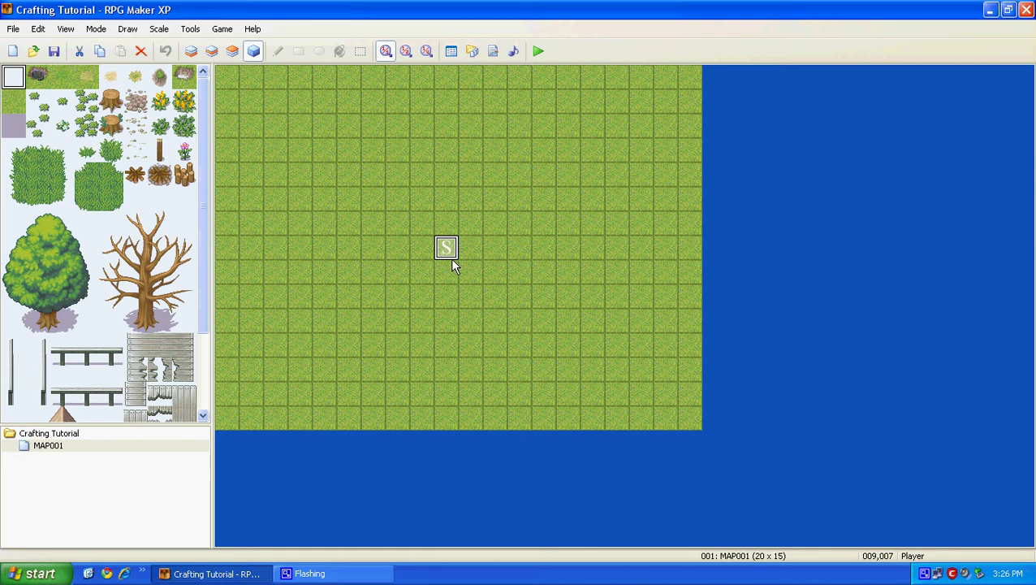
Step: In the database Items tab, raise the item maximum to 35
left_click(452, 53)
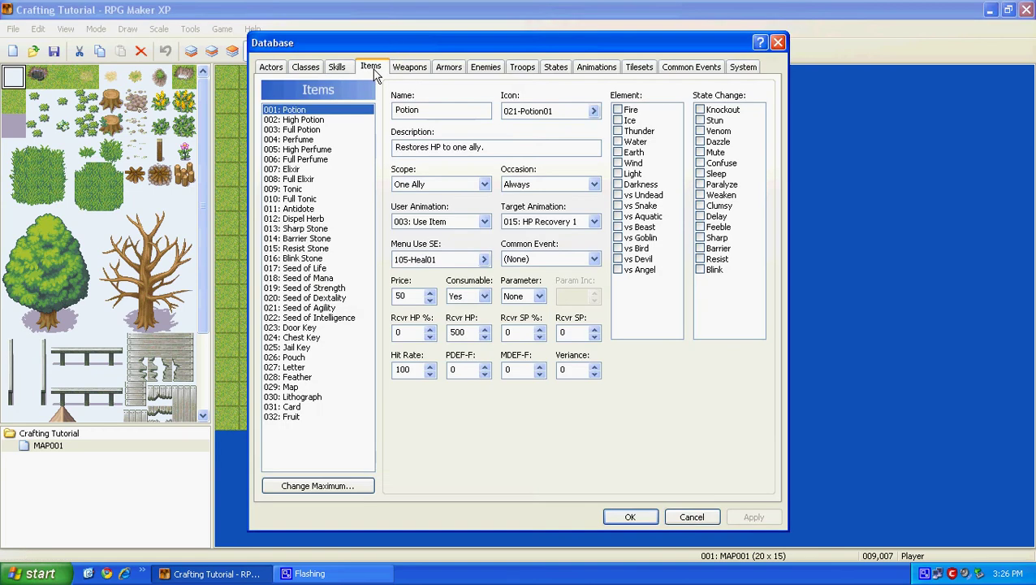
left_click(313, 486)
left_click(300, 493)
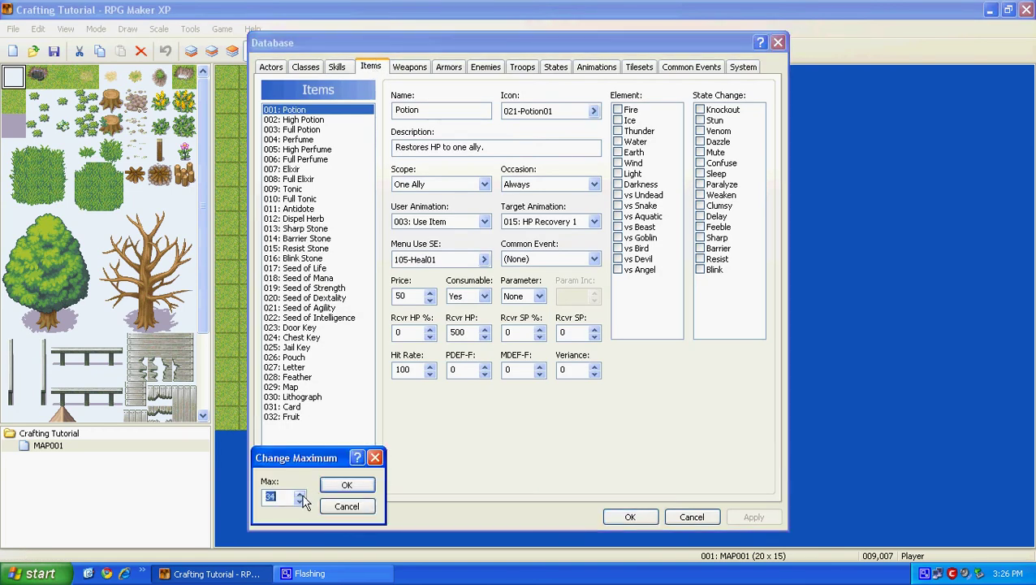
left_click(300, 495)
left_click(346, 485)
left_click(293, 427)
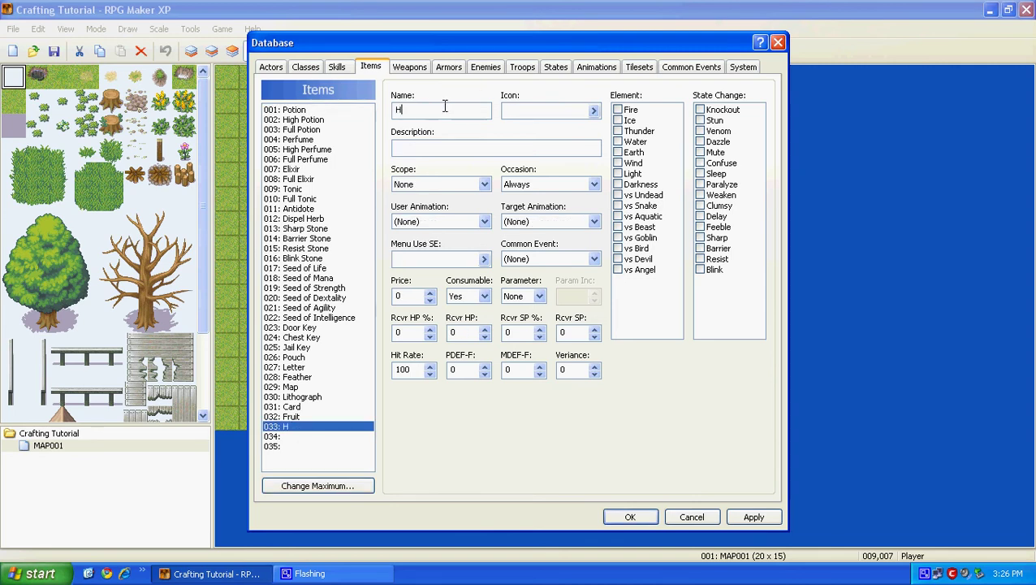
Step: Name the new item slots 034 Iron and 035 wood
left_click(294, 434)
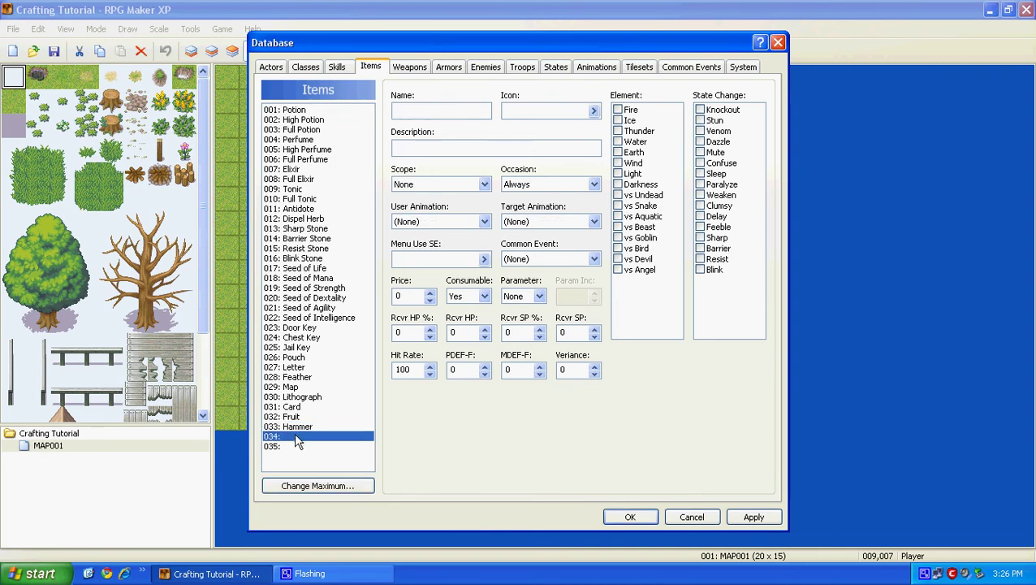
left_click(424, 111)
left_click(312, 447)
left_click(435, 109)
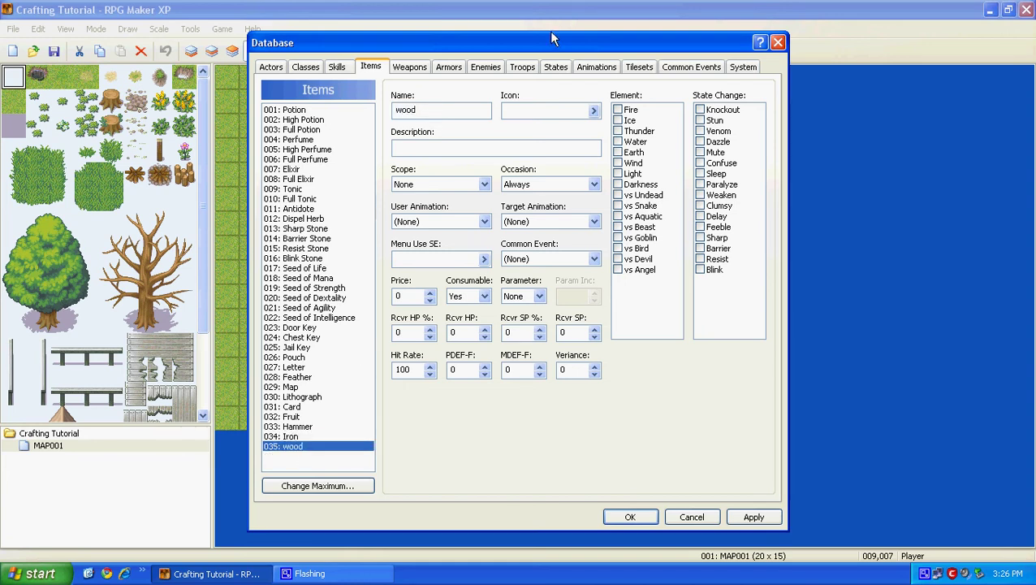
left_click(300, 437)
left_click(298, 446)
Step: Insert a Conditional Branch as the first command of common event 001 Crafting
left_click(689, 66)
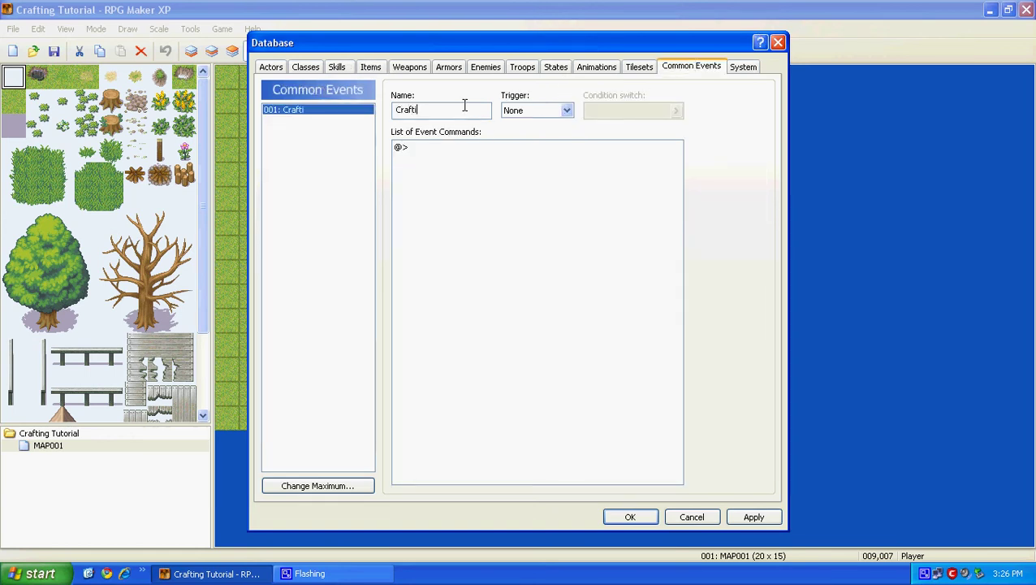
left_click(418, 149)
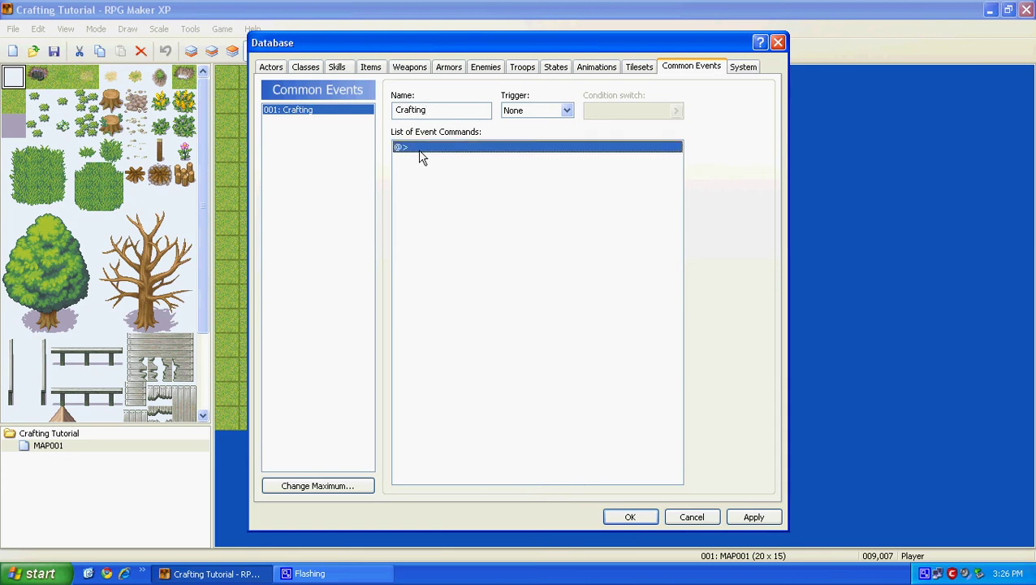
right_click(418, 148)
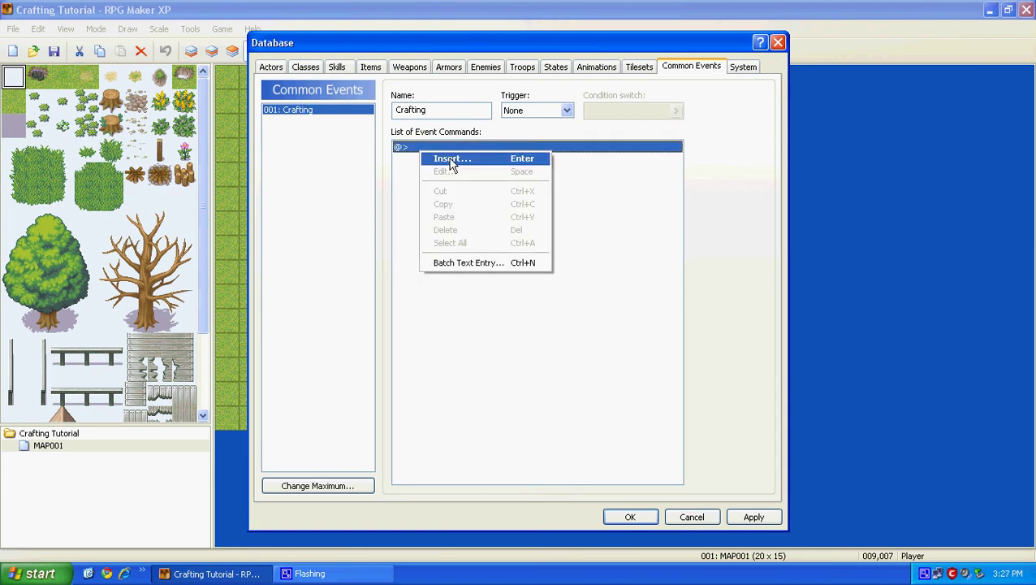
left_click(452, 161)
left_click(436, 172)
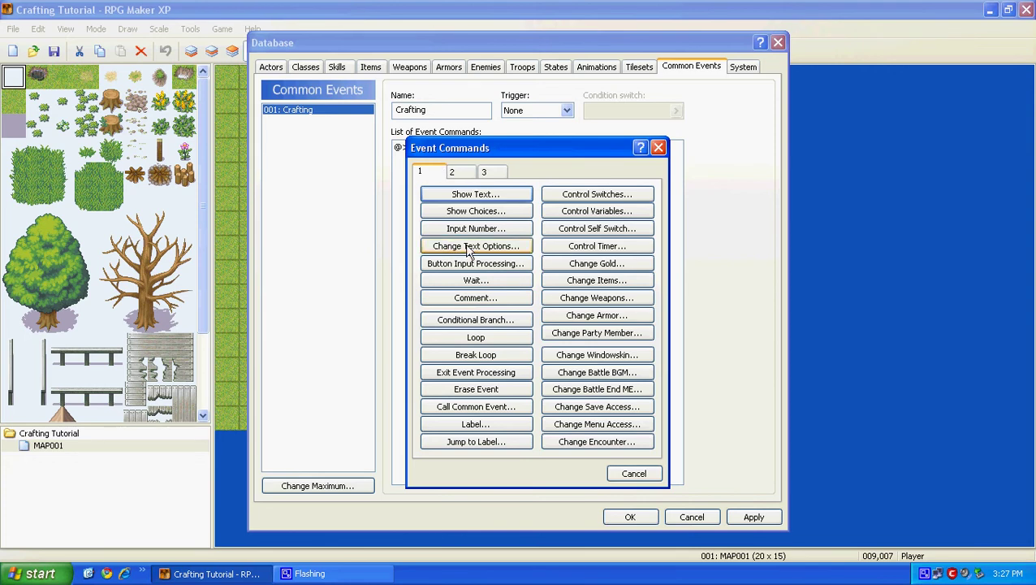
left_click(506, 321)
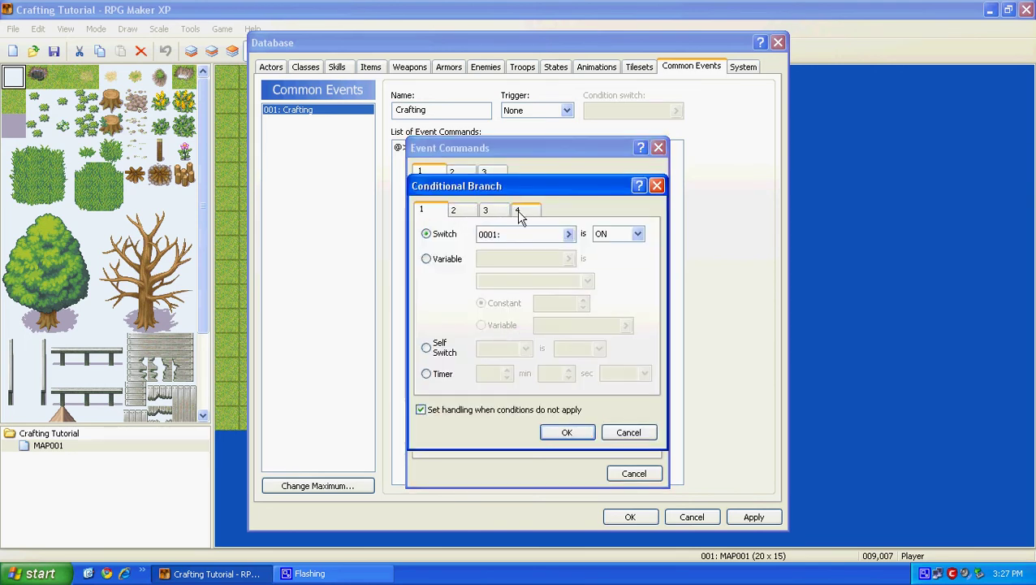
Step: Set the branch to check that the Hammer item is in inventory
left_click(518, 211)
left_click(425, 258)
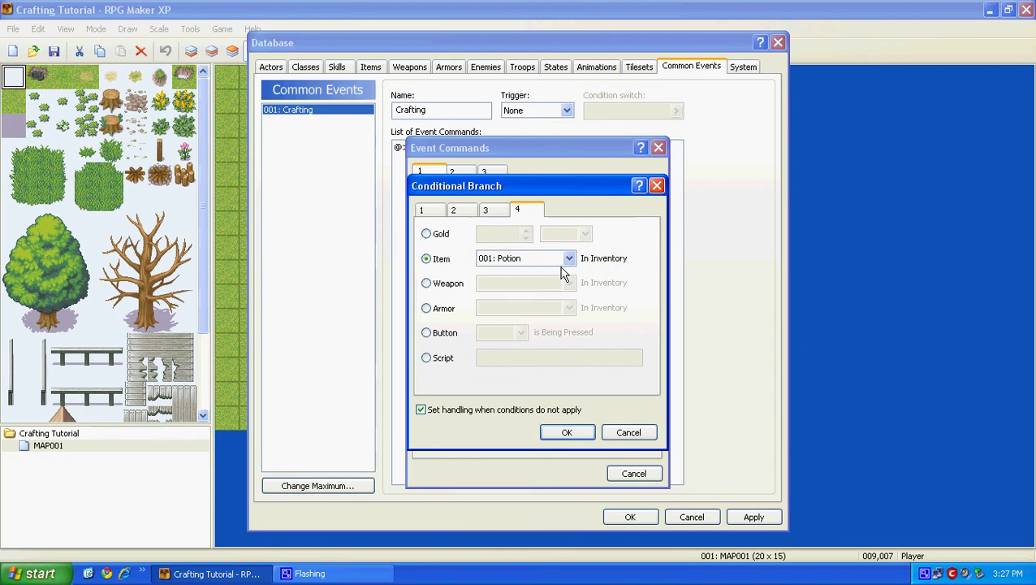
left_click(569, 258)
scroll(528, 288, "down", 2)
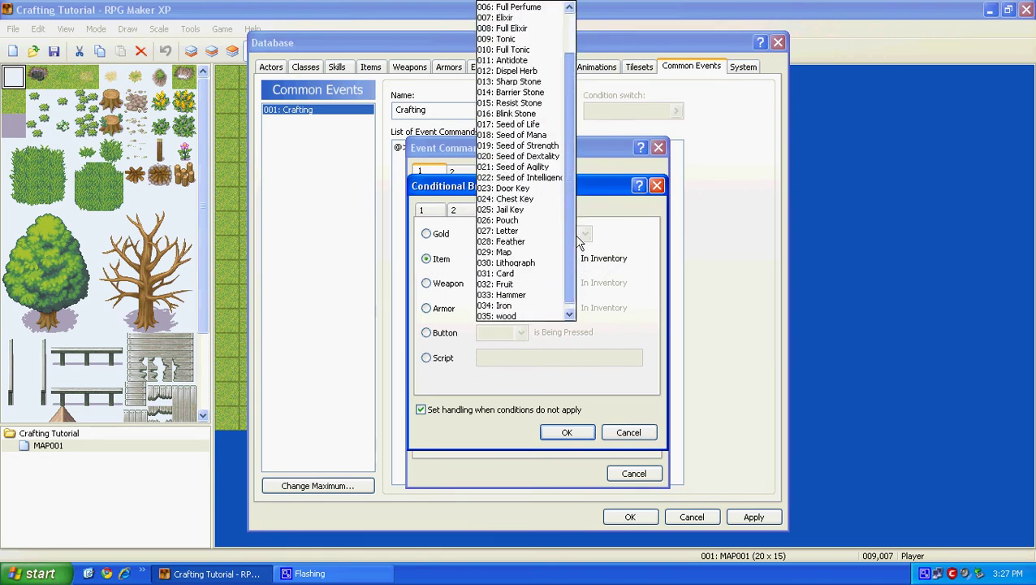
left_click(525, 296)
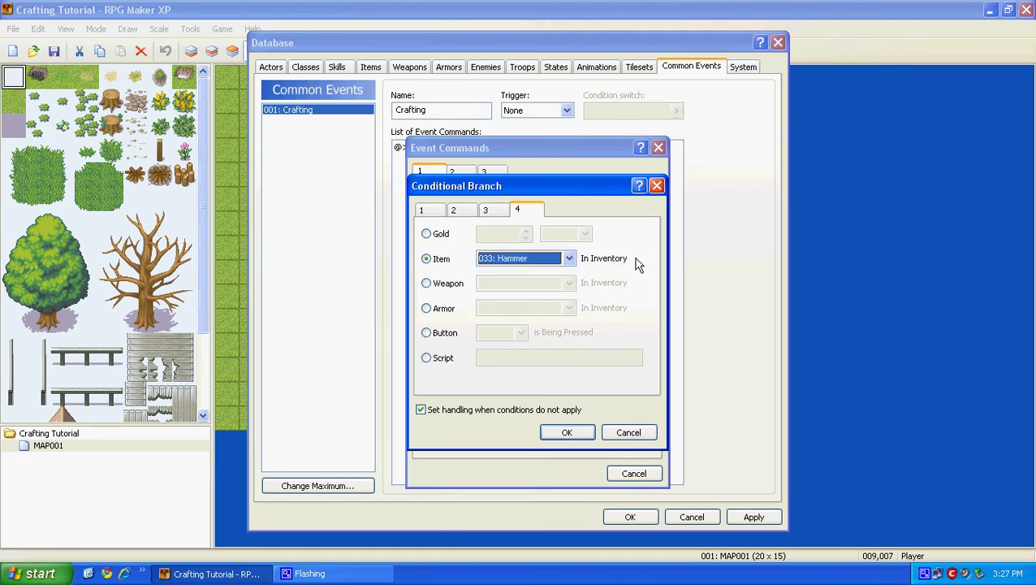
left_click(569, 435)
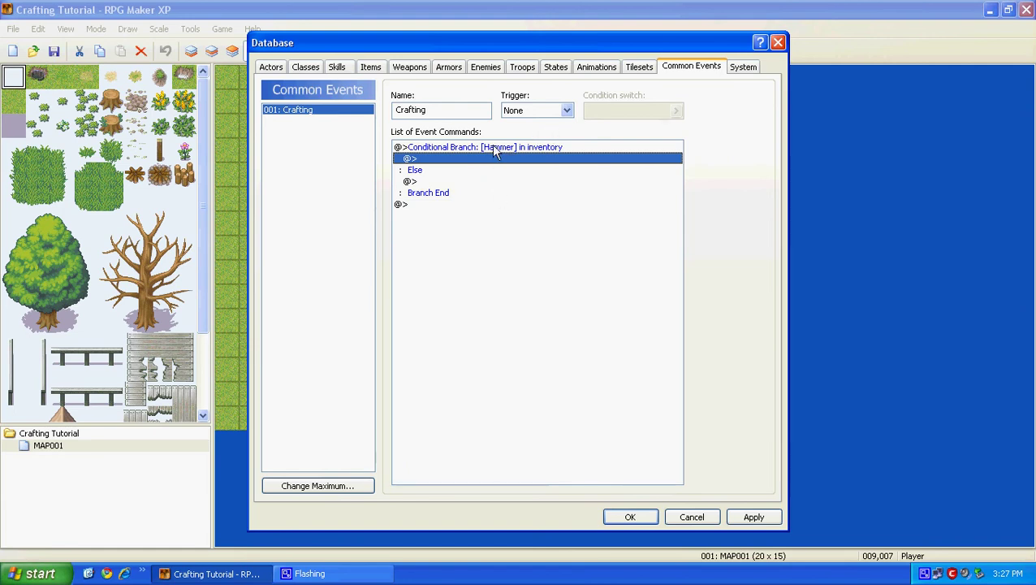
Step: Add a Show Text 'You need a hammer' under the Hammer branch's Else
left_click(423, 183)
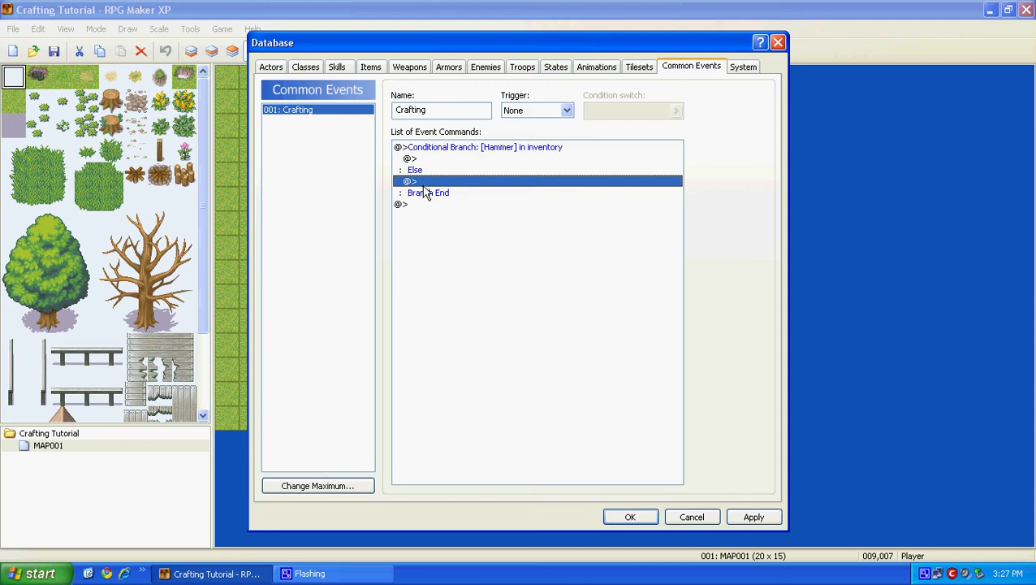
double_click(429, 182)
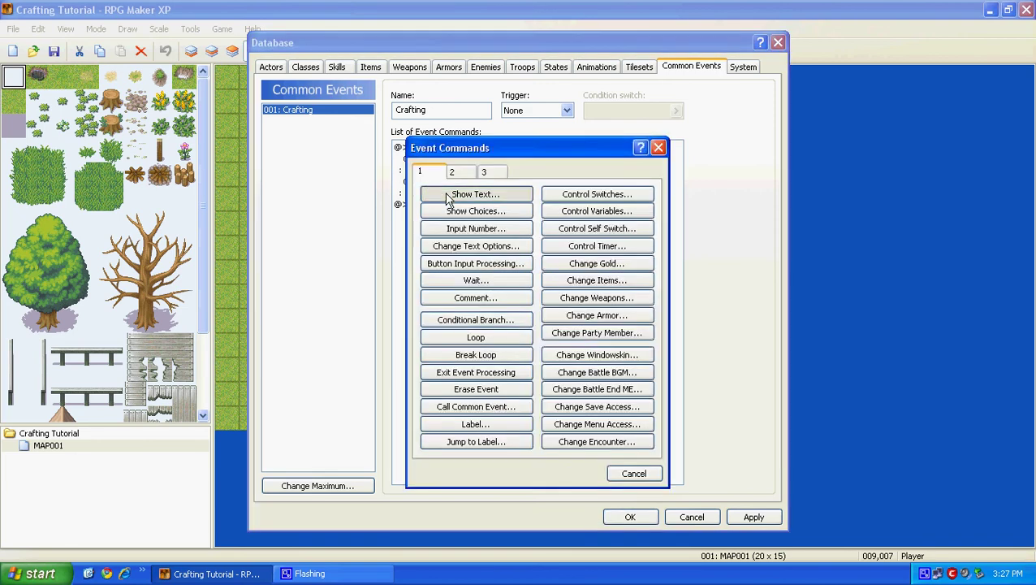
left_click(451, 196)
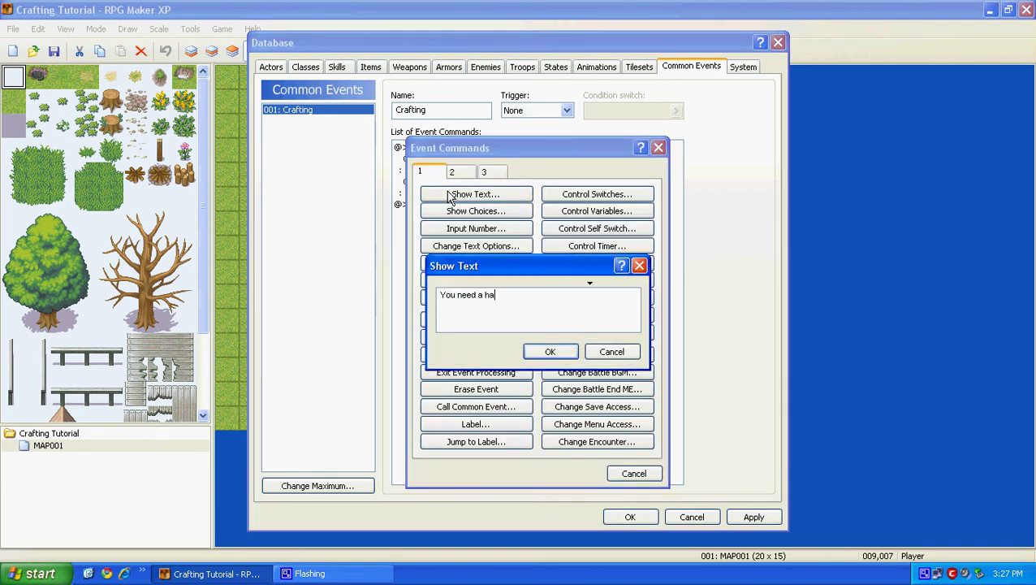
type("You need a hammer")
left_click(547, 352)
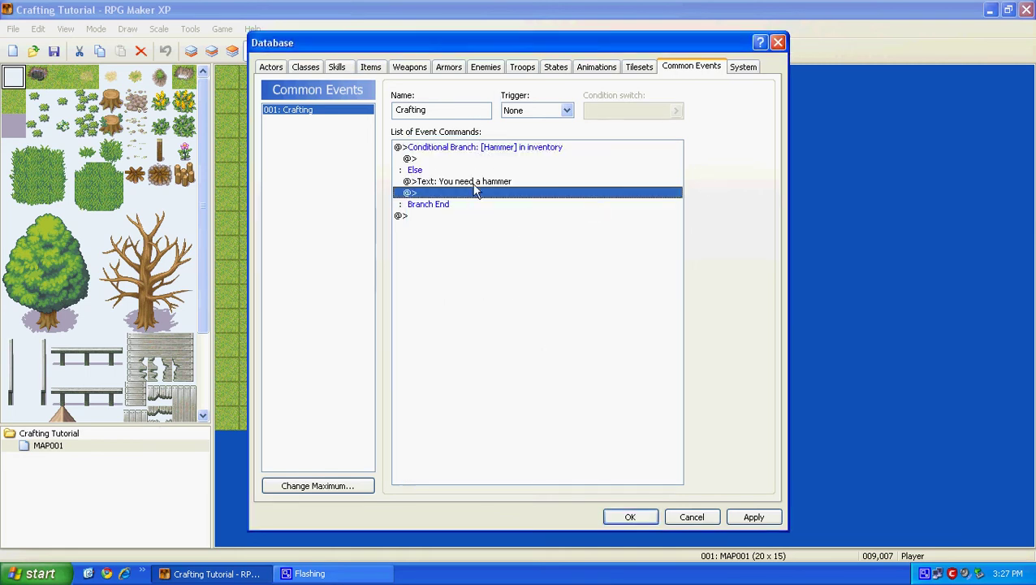
Step: Nest a Conditional Branch checking for Iron inside the Hammer branch
double_click(446, 160)
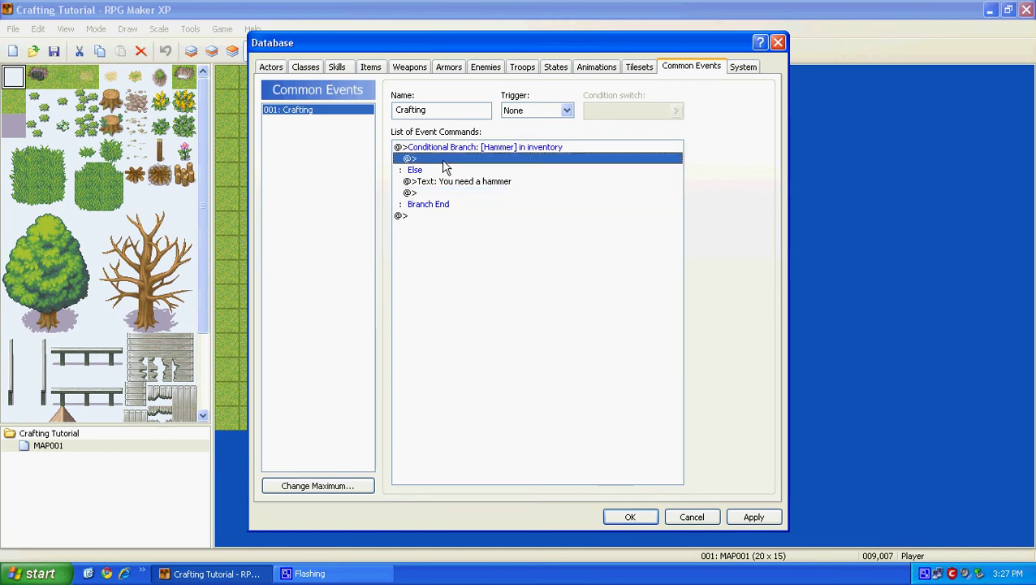
left_click(489, 321)
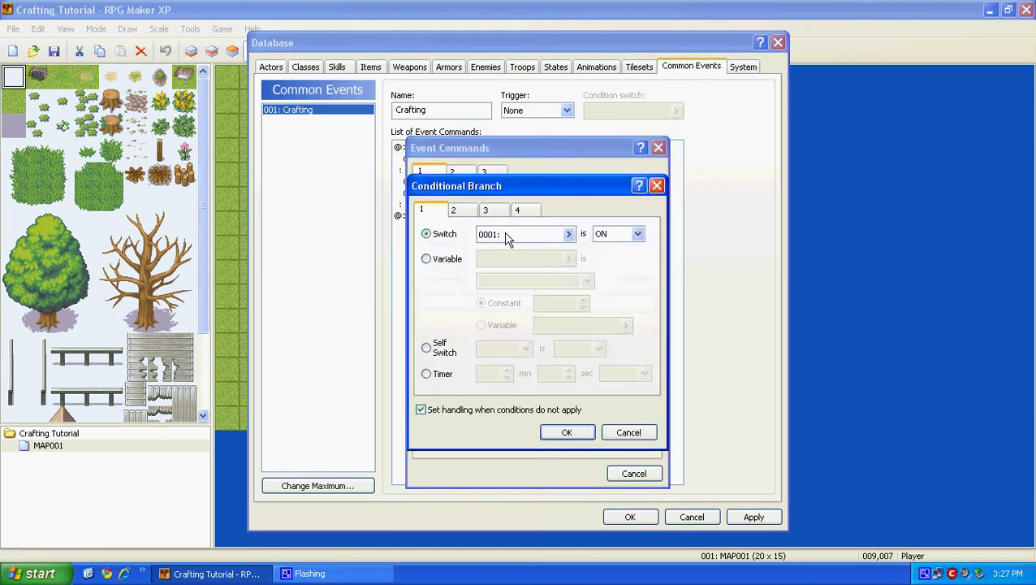
left_click(529, 212)
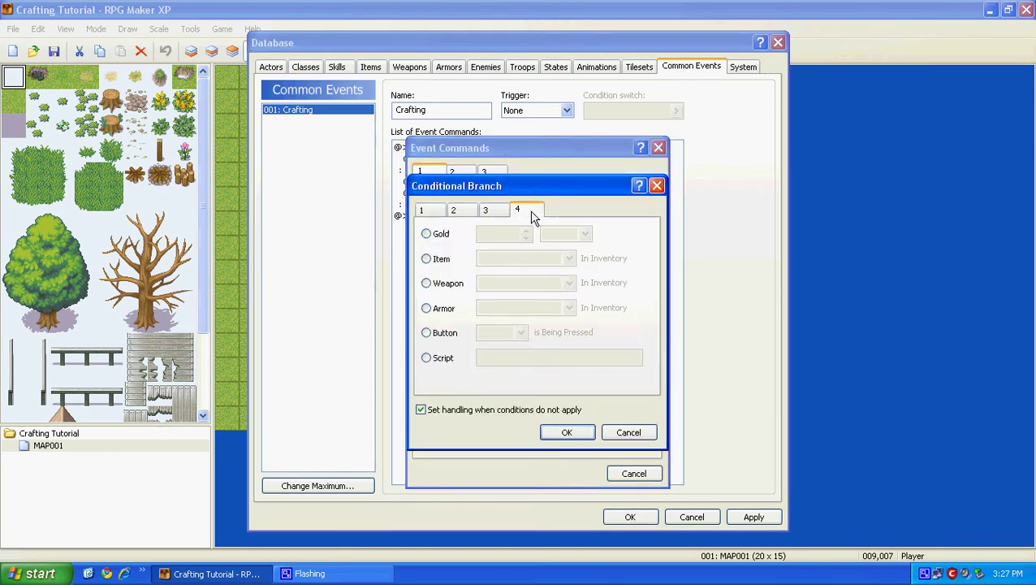
left_click(428, 258)
left_click(569, 259)
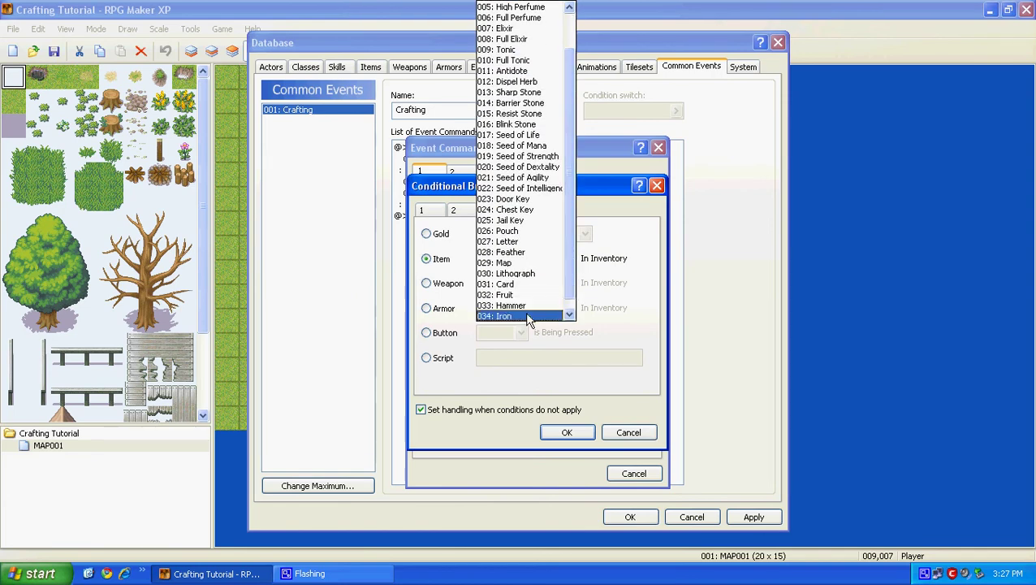
left_click(528, 316)
left_click(568, 433)
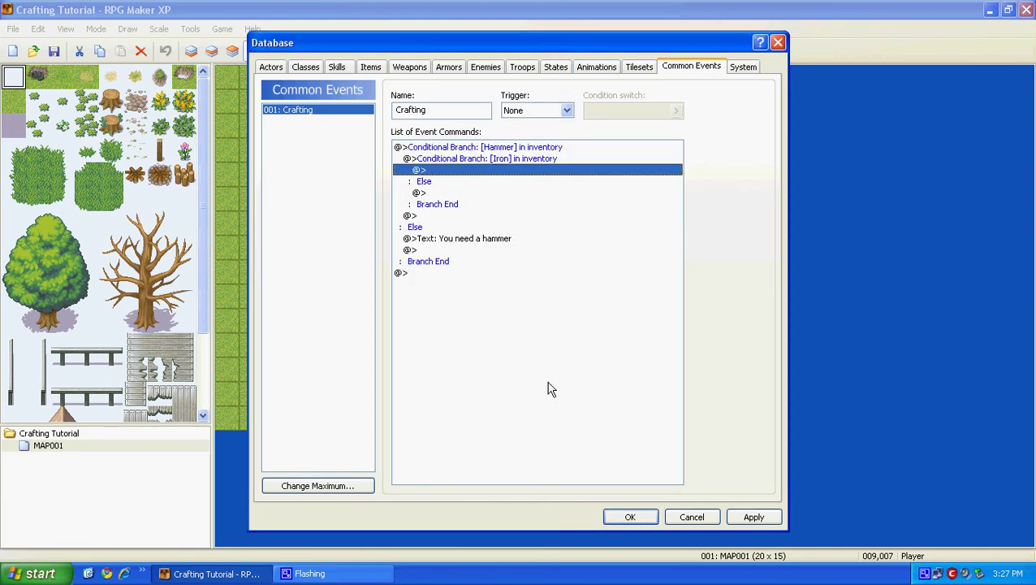
Step: Add a Show Text 'You need some iron' under the Iron check's Else
double_click(434, 193)
left_click(441, 194)
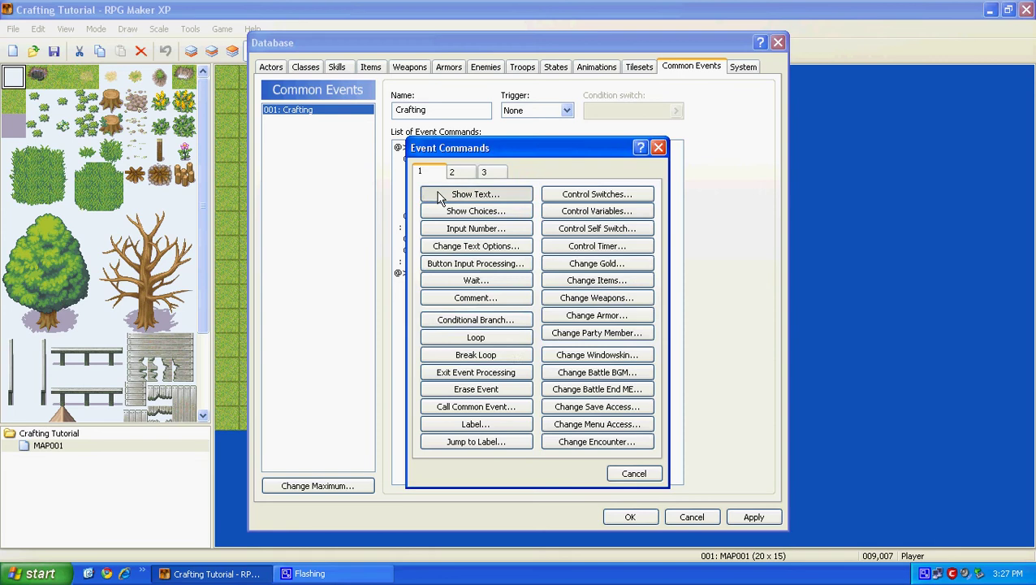
type("You ne")
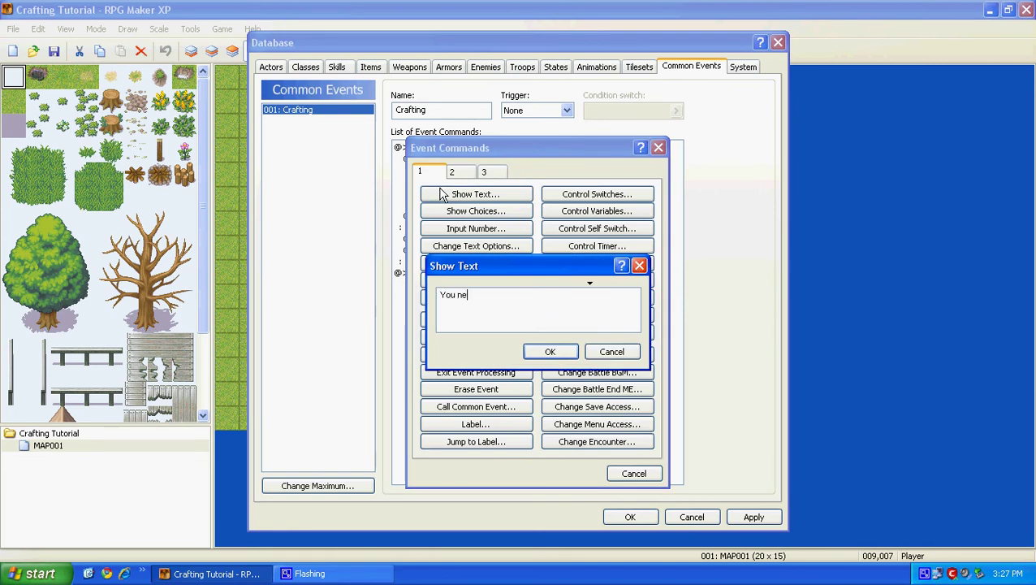
type("ed some iron")
left_click(550, 351)
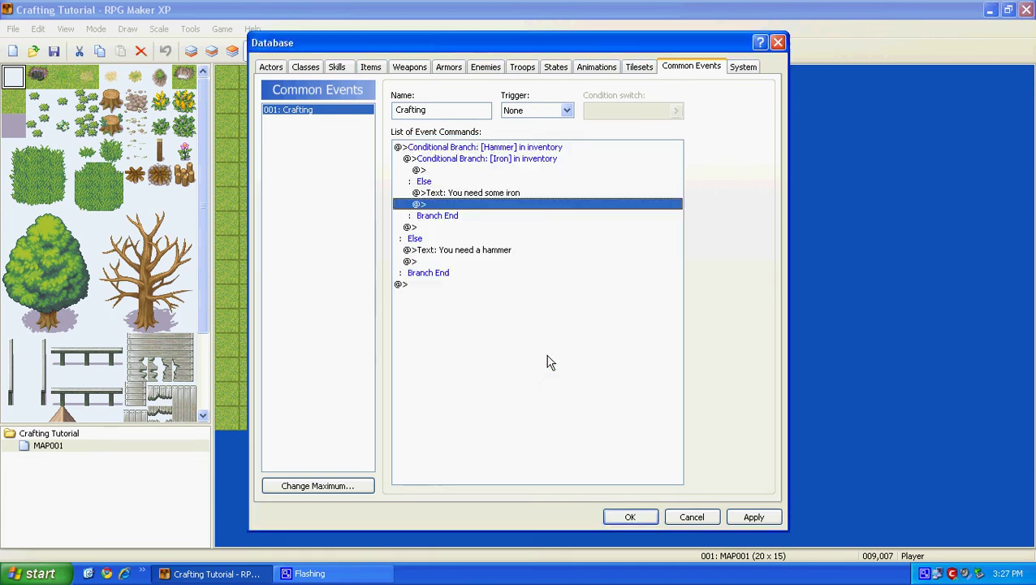
Step: Nest a Conditional Branch checking for item 035 wood inside the Iron branch
right_click(451, 171)
left_click(479, 174)
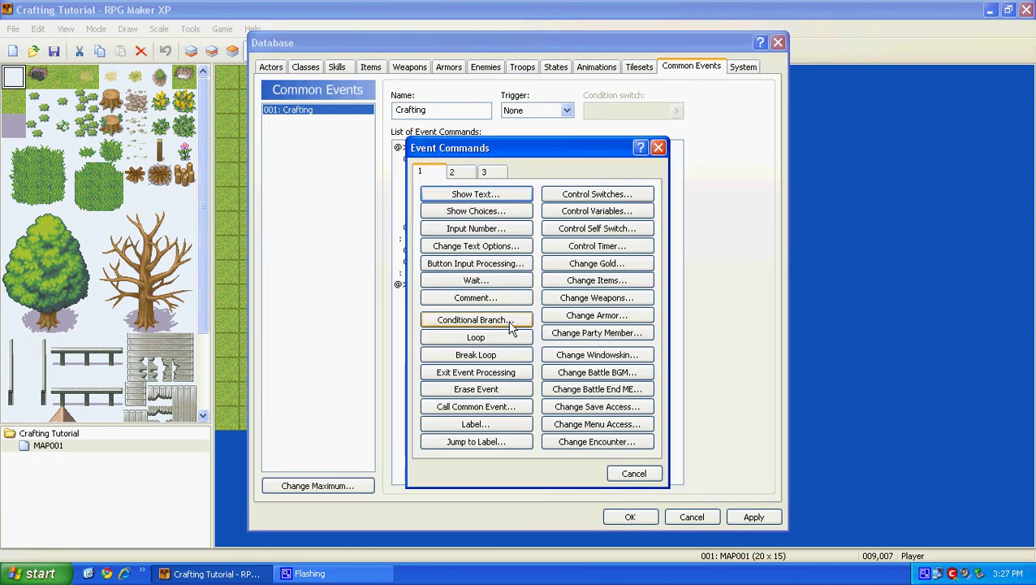
left_click(476, 319)
left_click(517, 209)
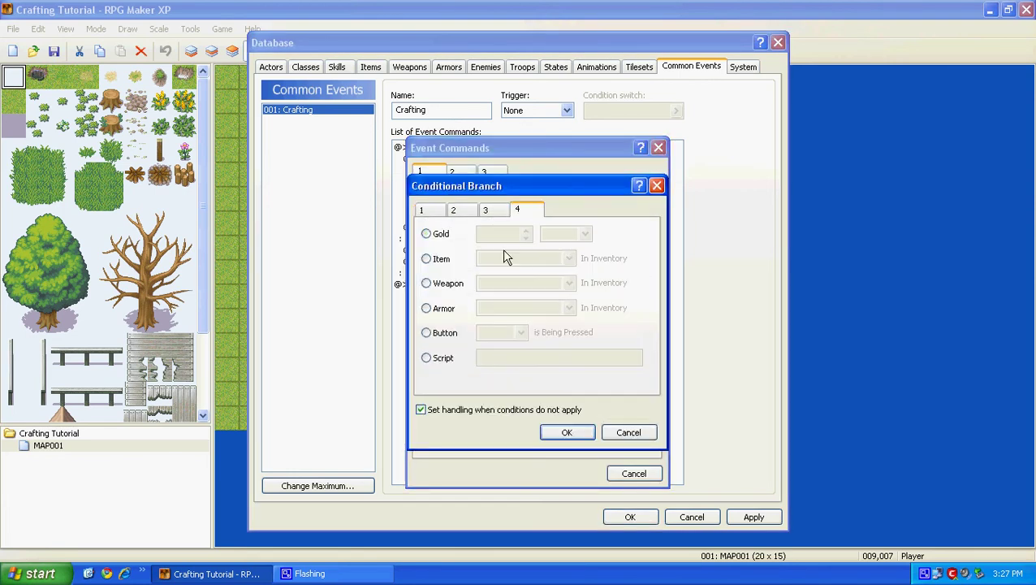
left_click(439, 260)
left_click(569, 258)
scroll(574, 268, "down", 3)
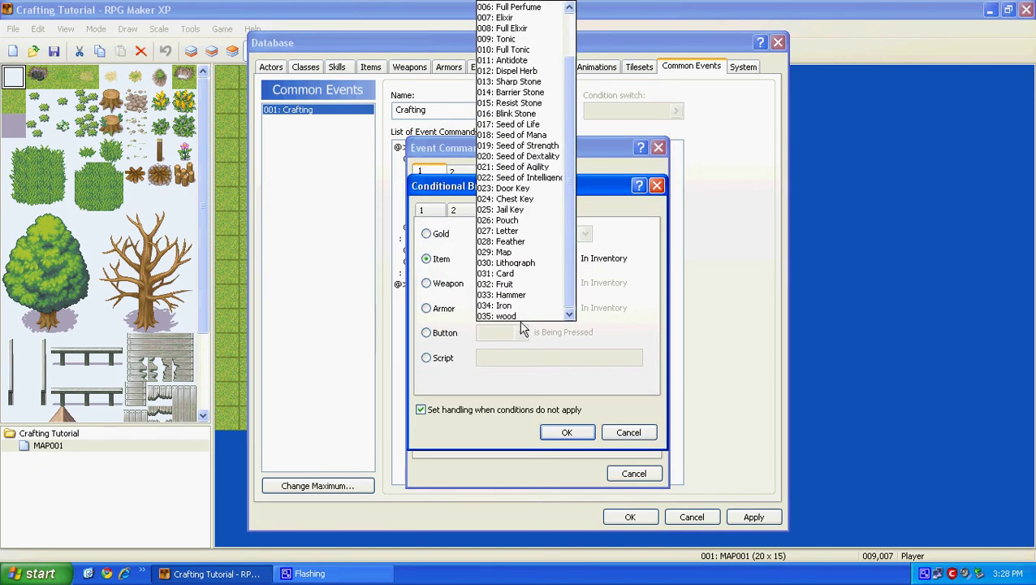
left_click(520, 319)
left_click(560, 432)
Step: Add a Show Text 'You need some wood' under the wood check's Else
right_click(442, 204)
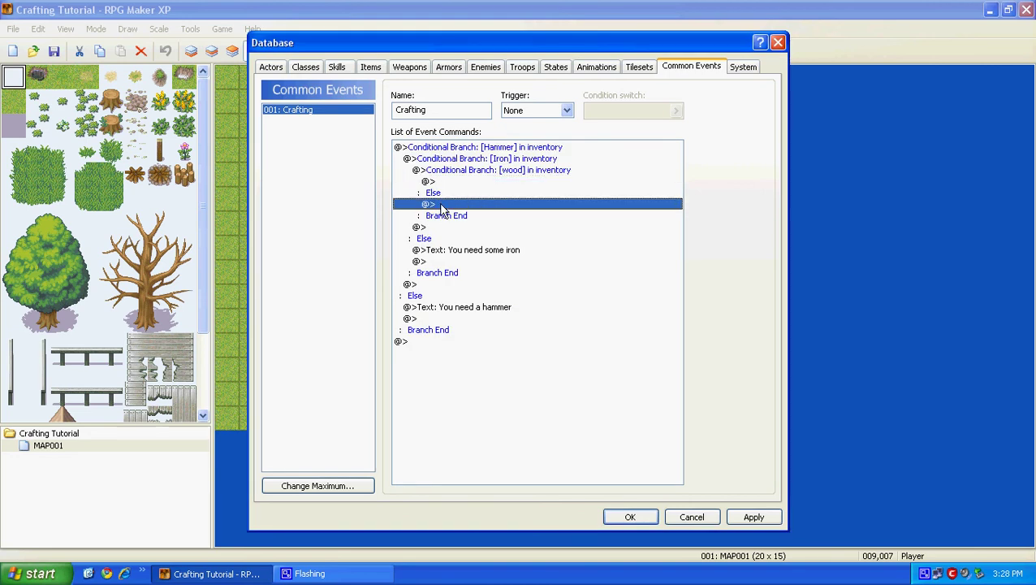
left_click(460, 213)
left_click(454, 194)
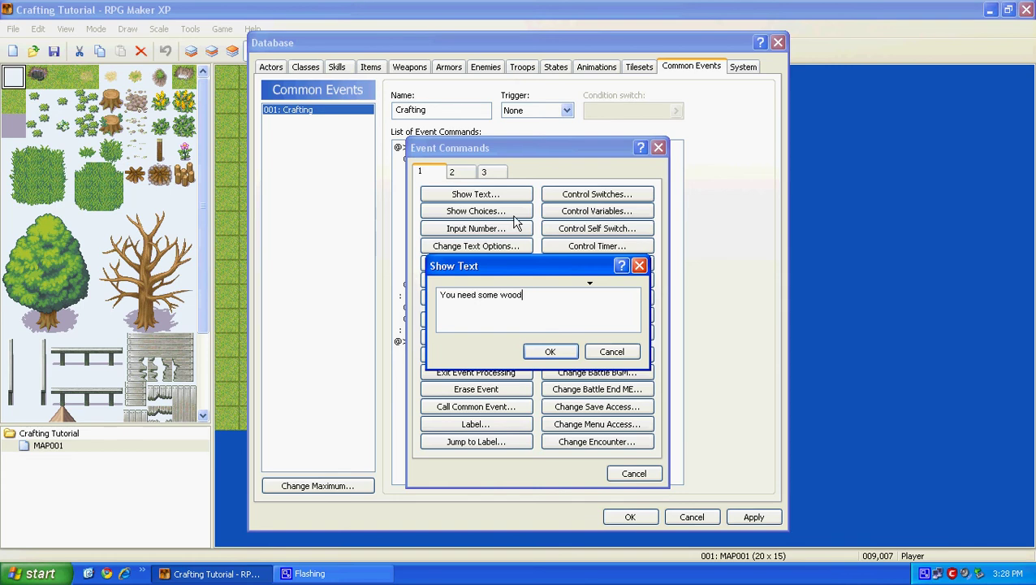
left_click(545, 353)
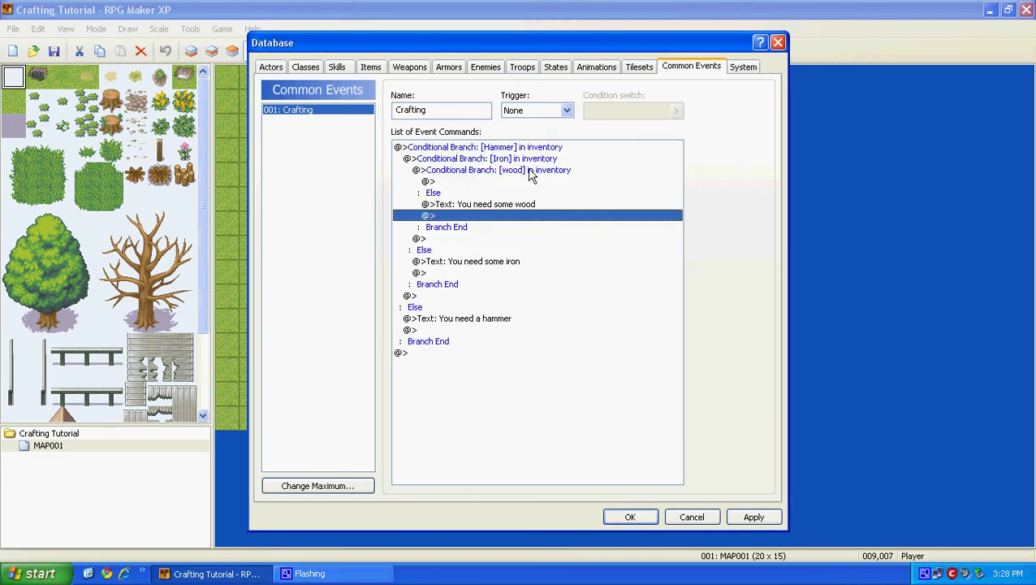
left_click(437, 182)
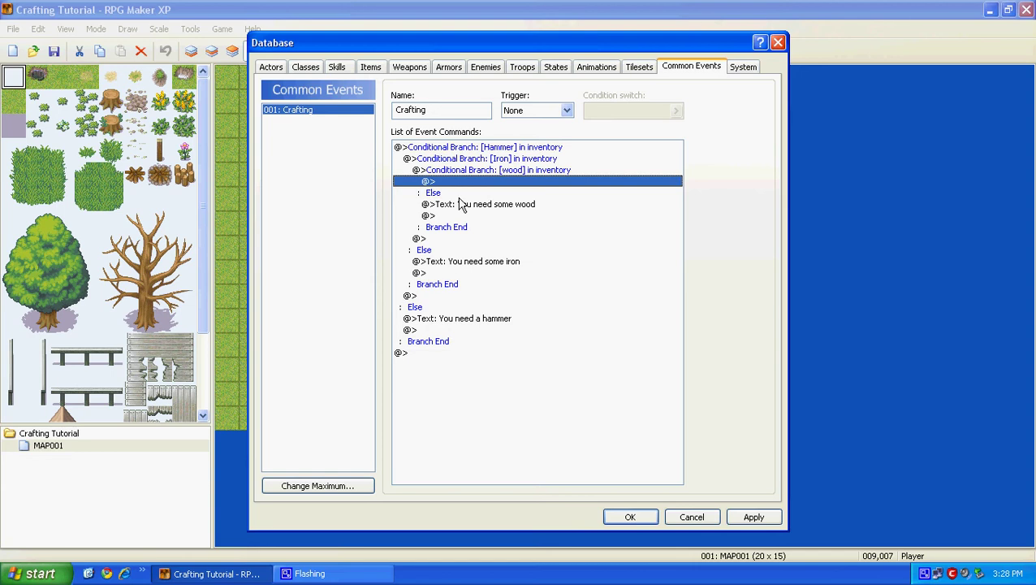
Step: Inside the wood branch, add Change Items decreasing 034 Iron by 1
left_click(471, 173)
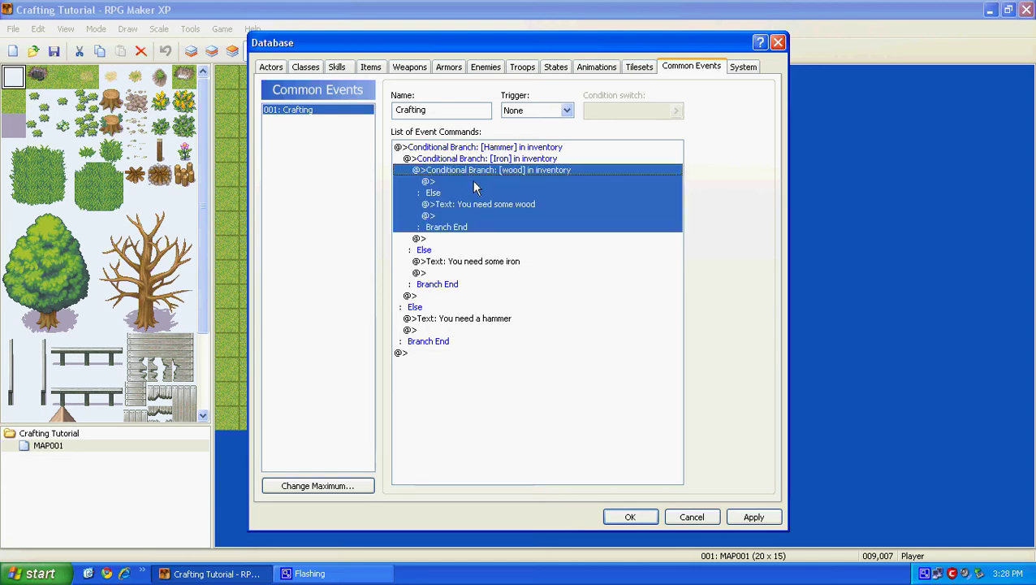
left_click(448, 185)
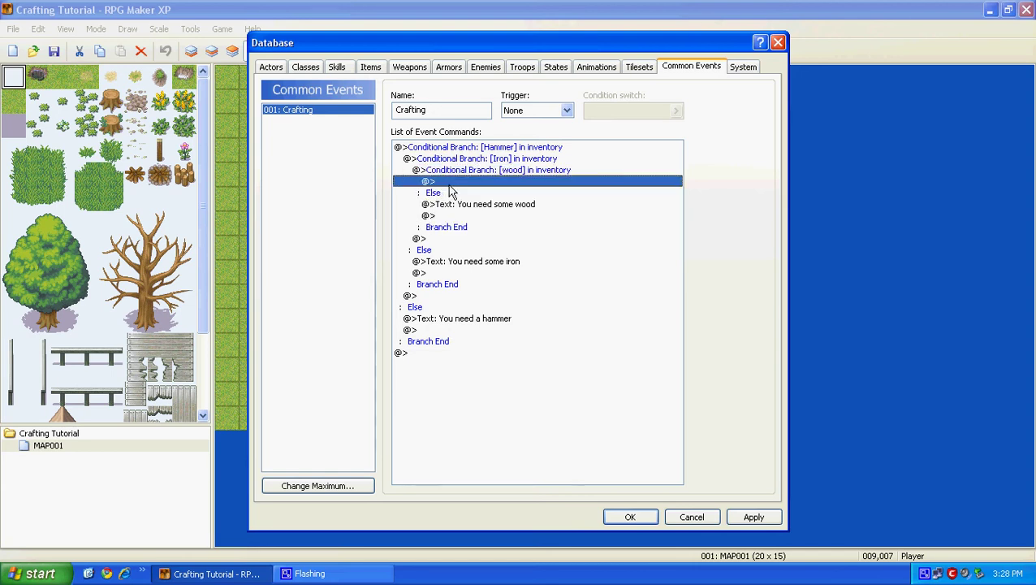
double_click(459, 185)
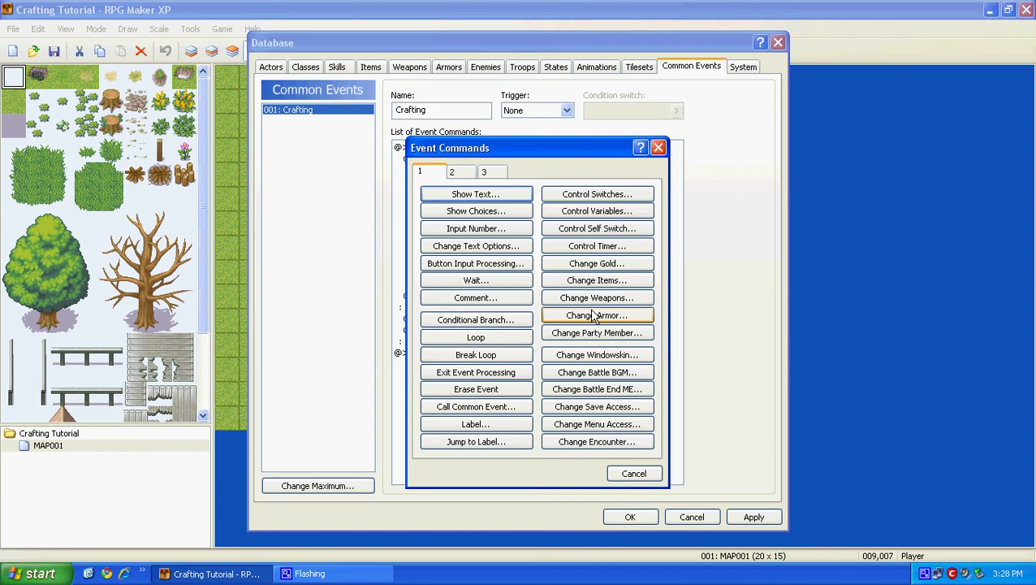
left_click(617, 281)
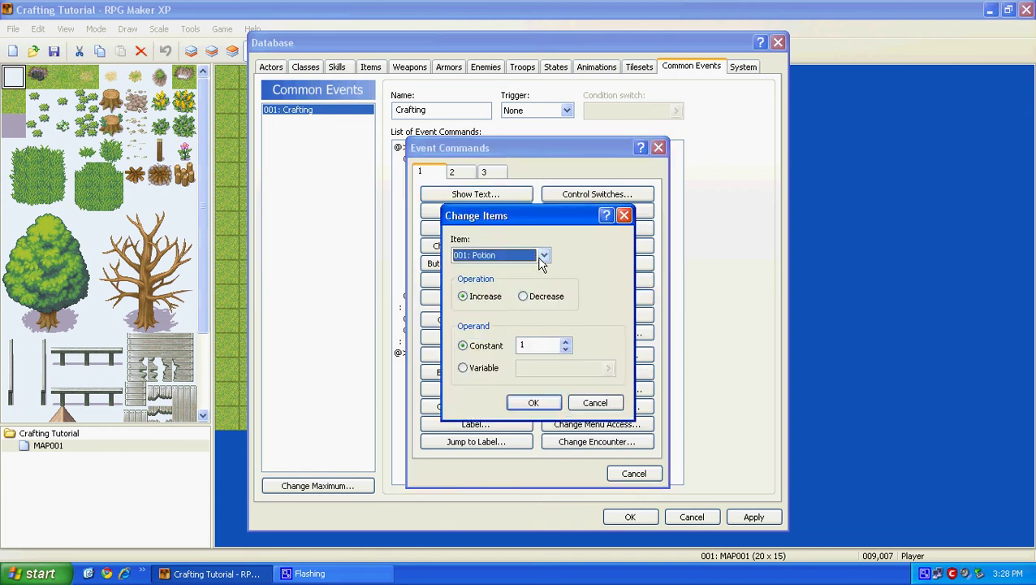
left_click(543, 255)
scroll(546, 357, "down", 2)
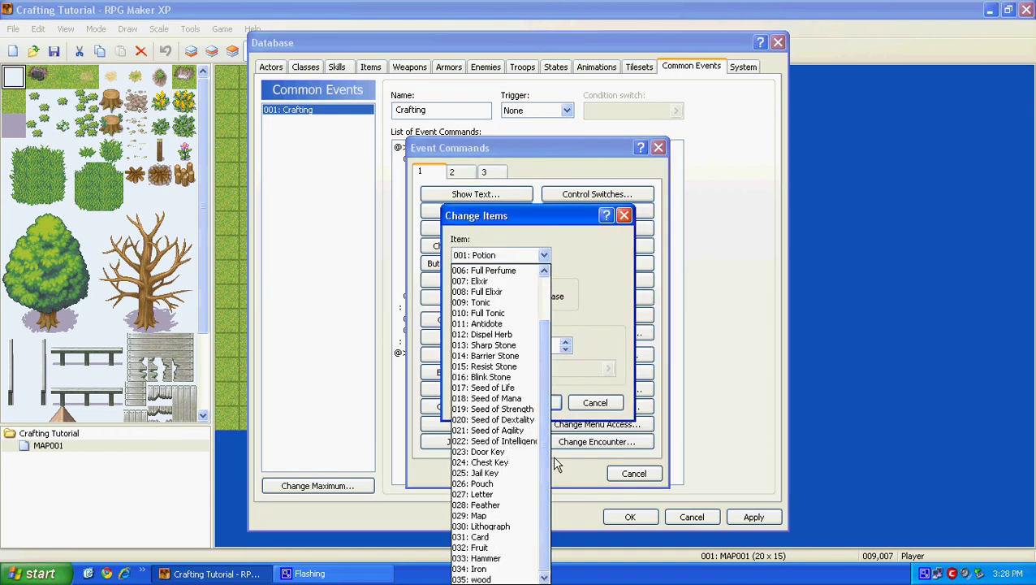
left_click(519, 569)
left_click(541, 299)
left_click(536, 402)
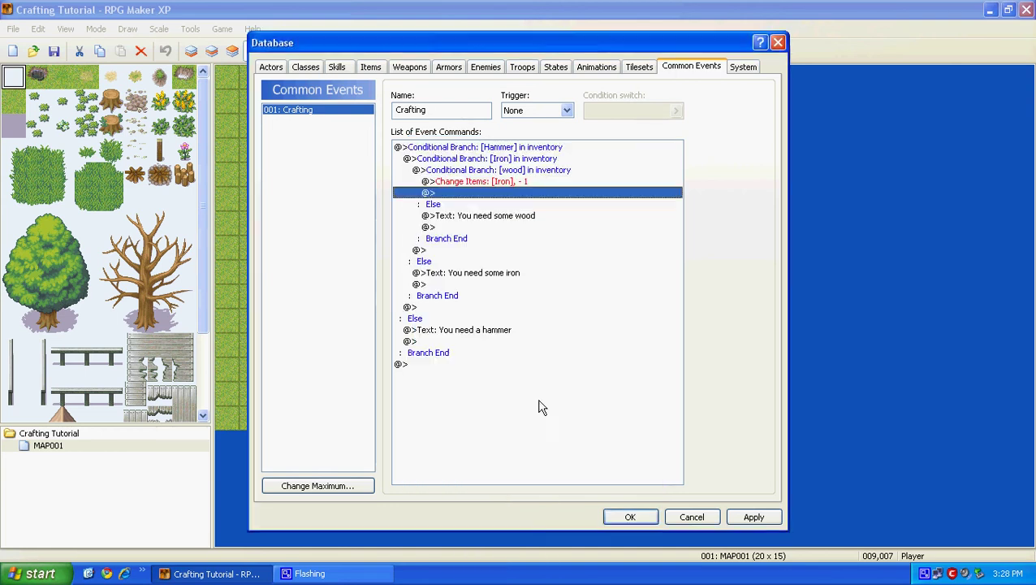
Step: Add a second Change Items decreasing 035 wood by 1
double_click(467, 195)
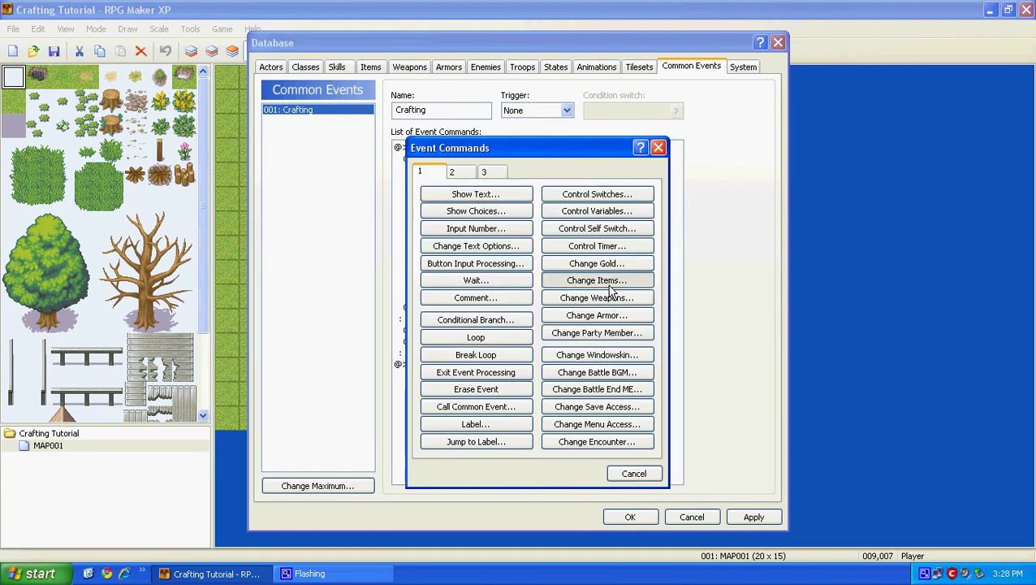
left_click(611, 281)
left_click(544, 256)
scroll(544, 320, "down", 2)
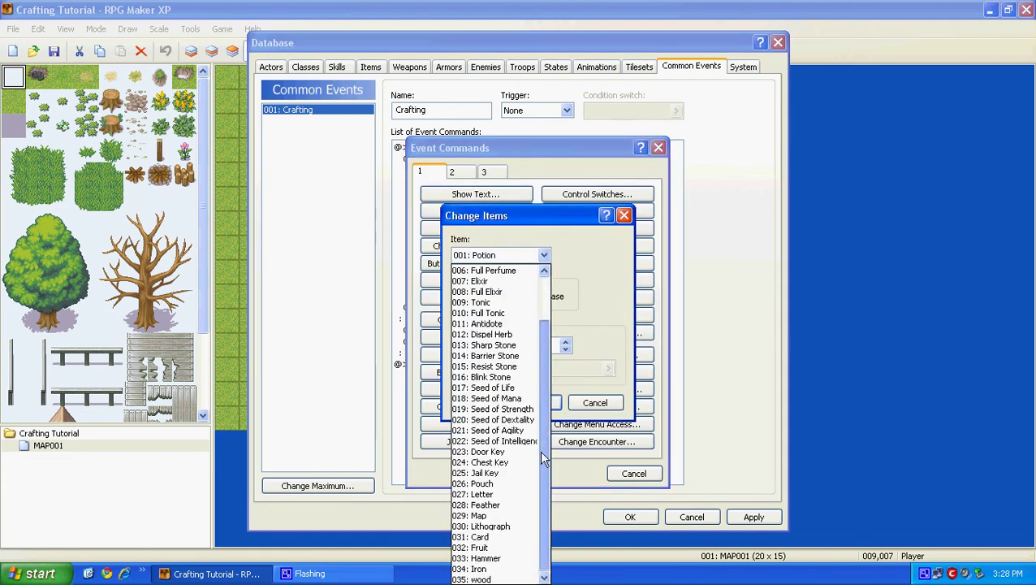
left_click(502, 577)
left_click(523, 296)
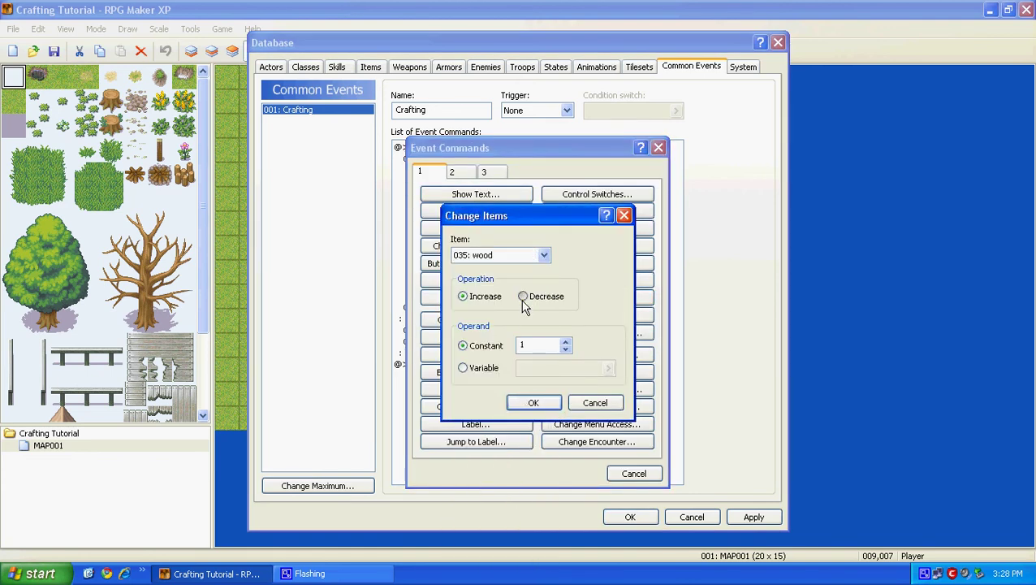
left_click(533, 402)
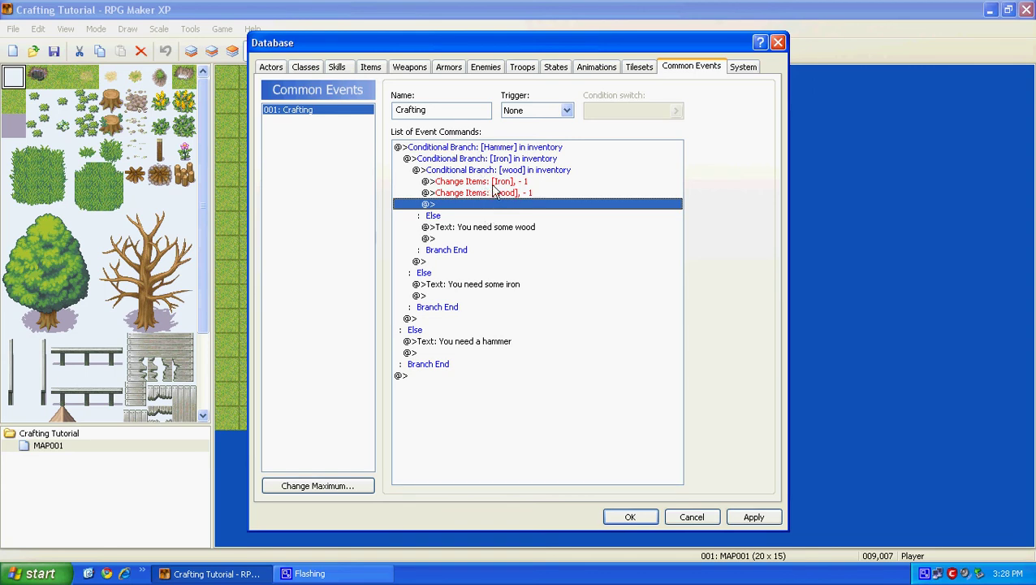
Step: Add Change Weapons increasing 002 Iron Sword by 1
right_click(492, 204)
left_click(537, 212)
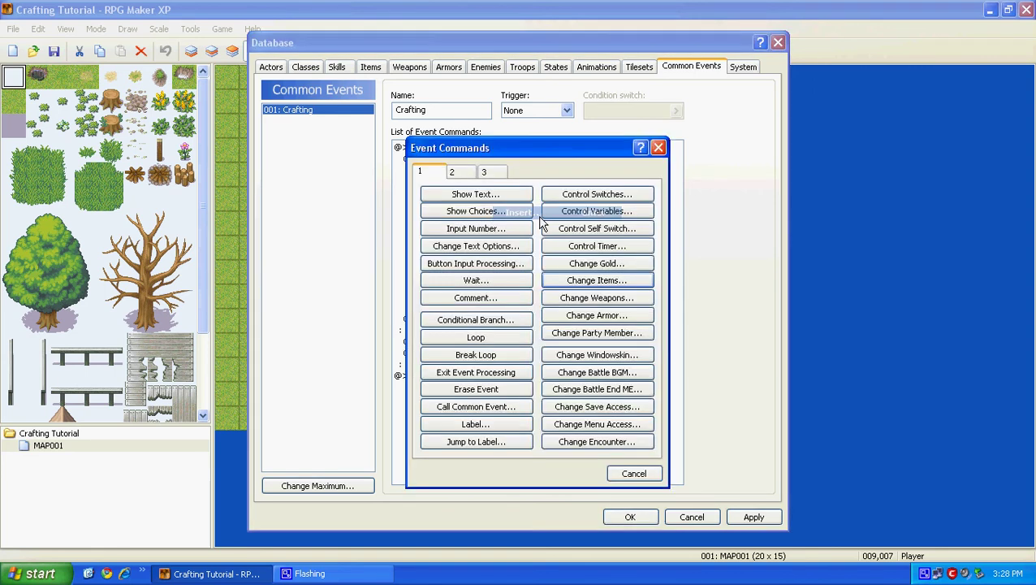
left_click(586, 298)
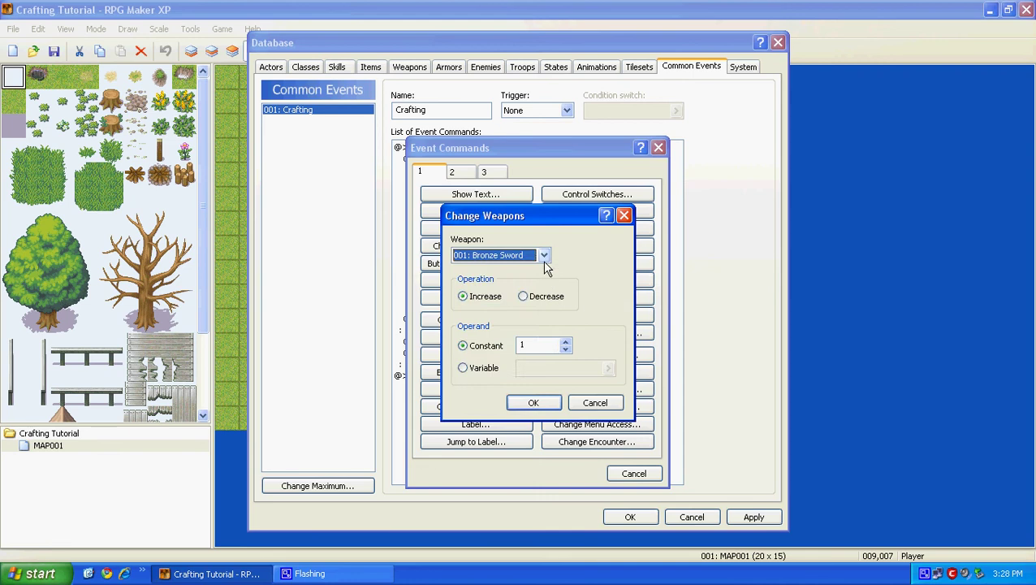
left_click(544, 257)
left_click(519, 281)
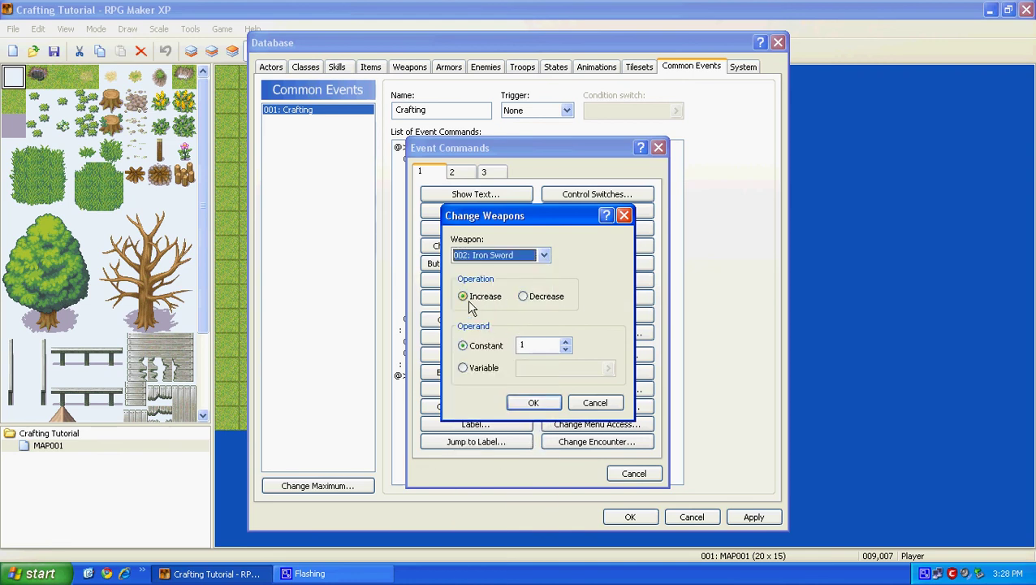
left_click(534, 403)
Step: Add a Show Text 'You craft an iron sword' after the weapon gain
right_click(456, 225)
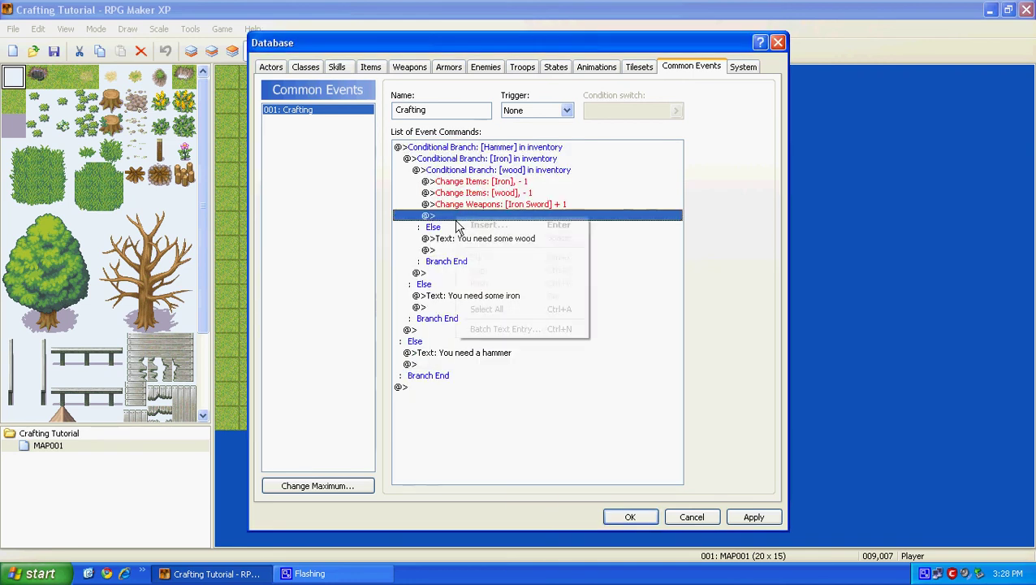
left_click(475, 225)
left_click(446, 195)
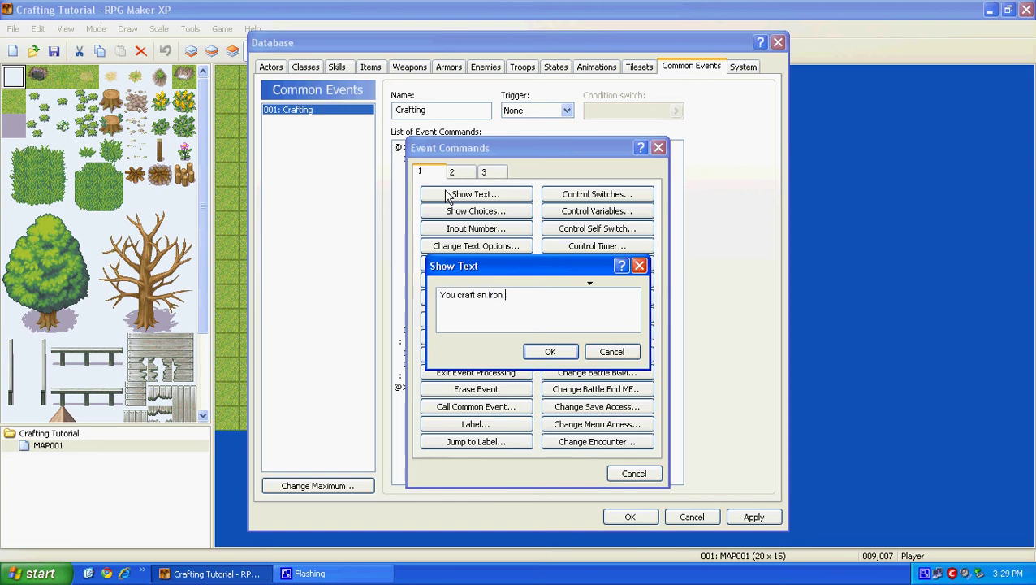
left_click(551, 352)
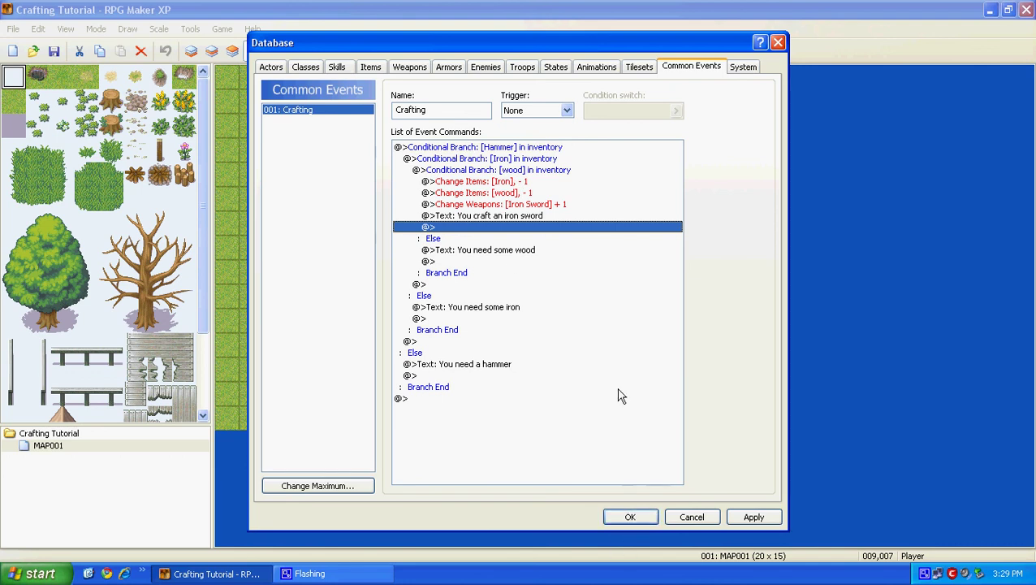
Step: Close the database and create a new map event with a tree-stump tileset graphic
left_click(637, 520)
right_click(438, 176)
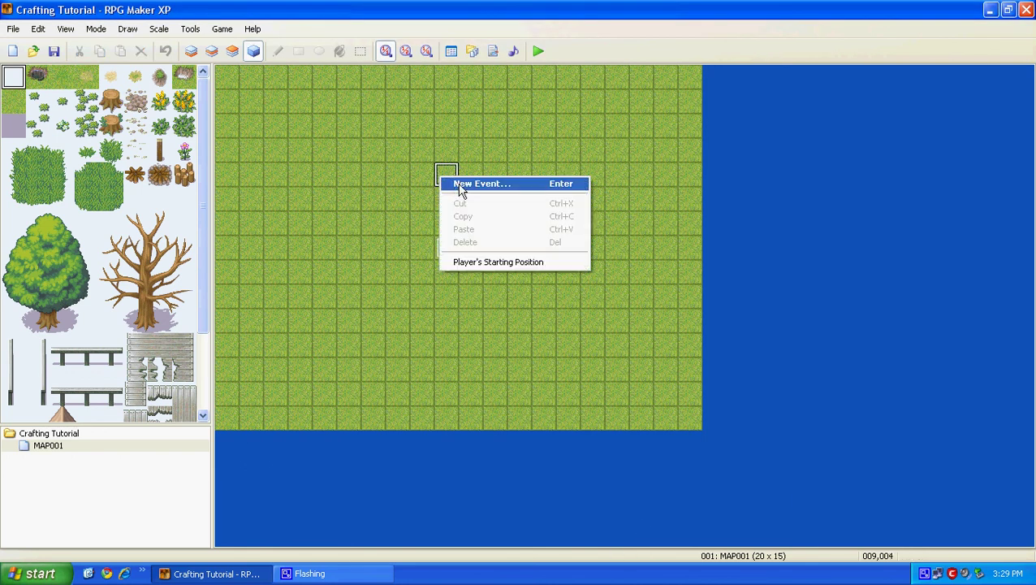
left_click(457, 183)
left_click(320, 312)
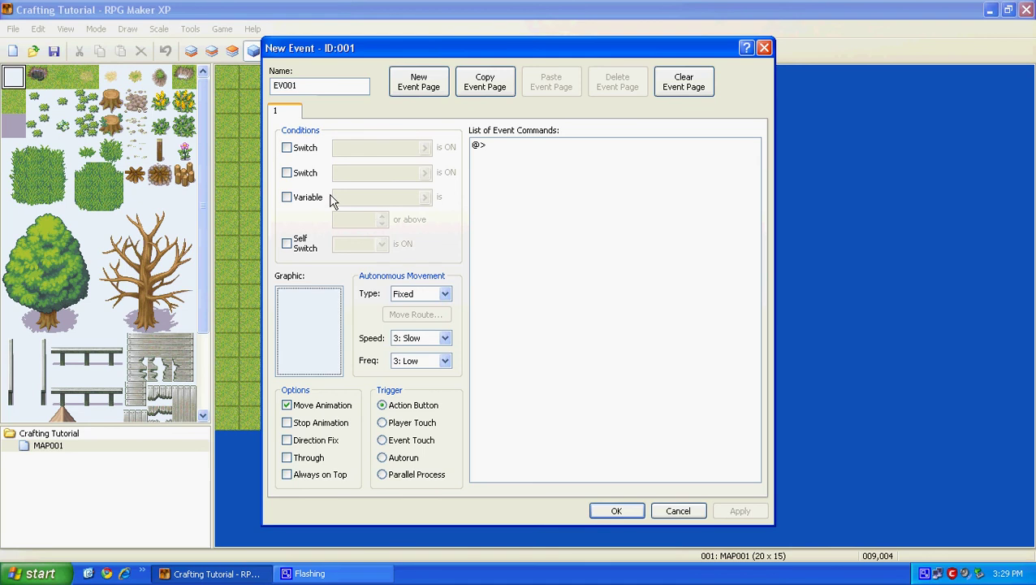
double_click(303, 331)
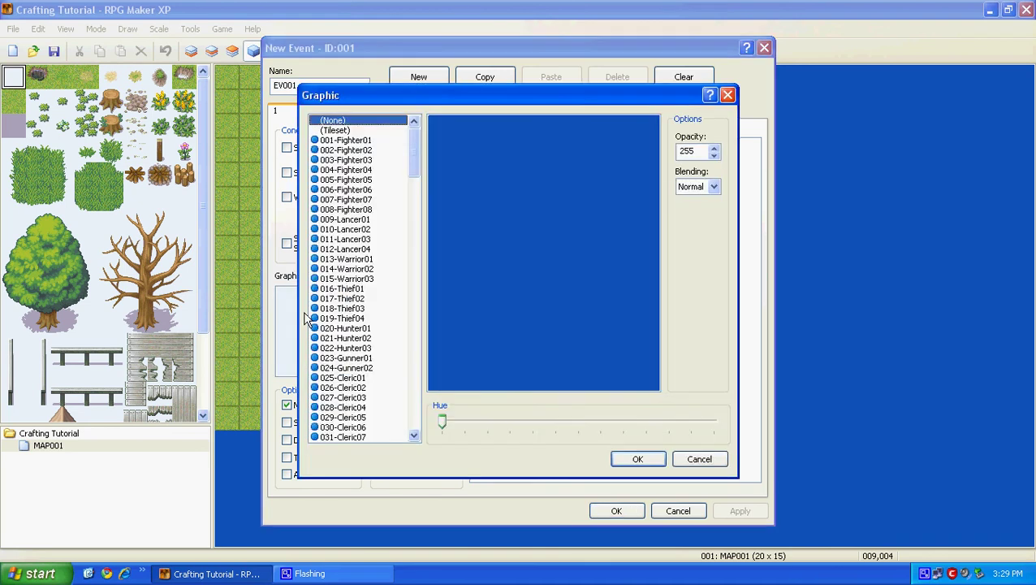
left_click(341, 131)
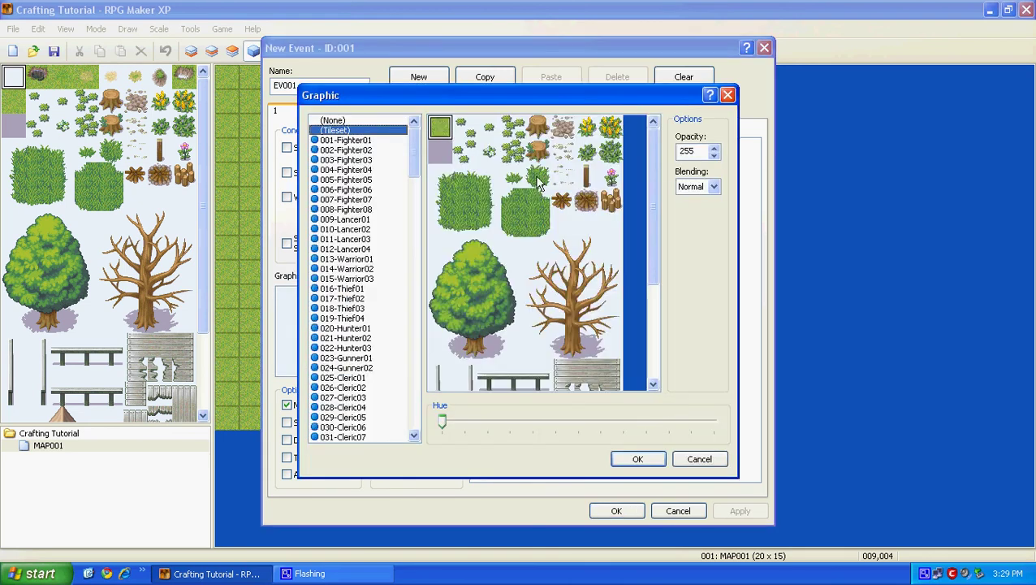
left_click(536, 127)
left_click(638, 460)
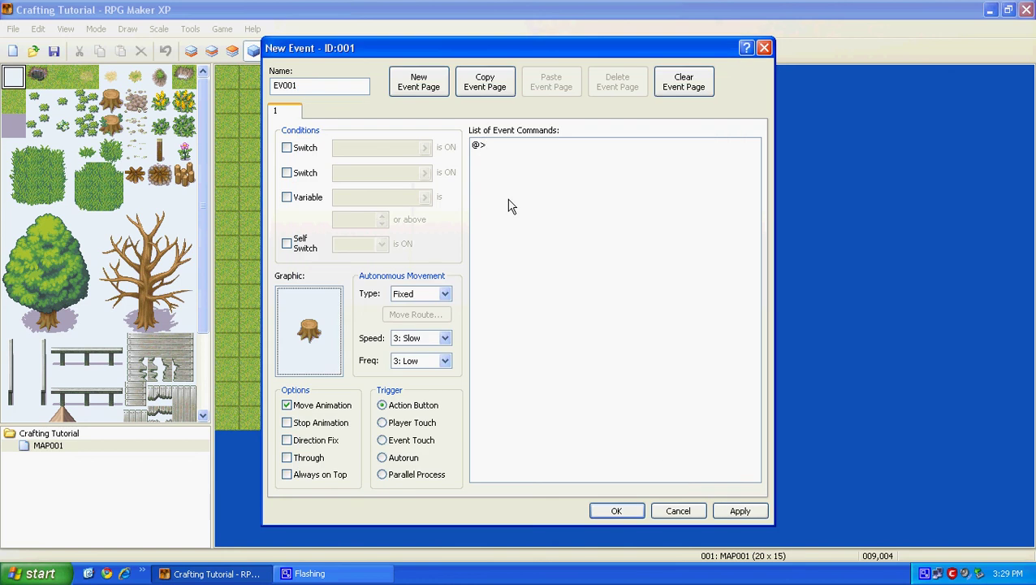
Step: Have the stump event Call Common Event 001: Crafting, then finish it
right_click(485, 145)
left_click(511, 152)
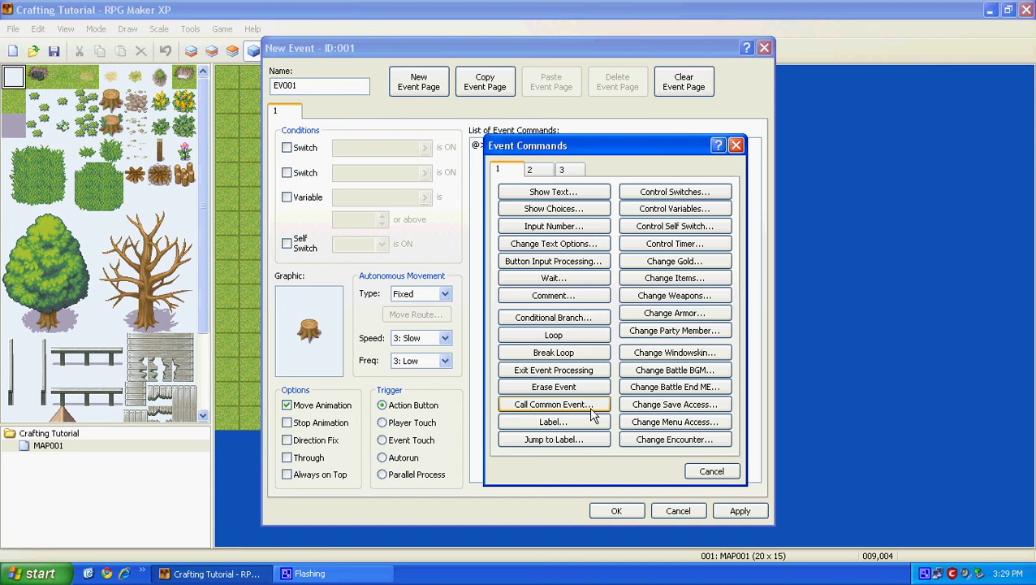
left_click(552, 404)
left_click(593, 322)
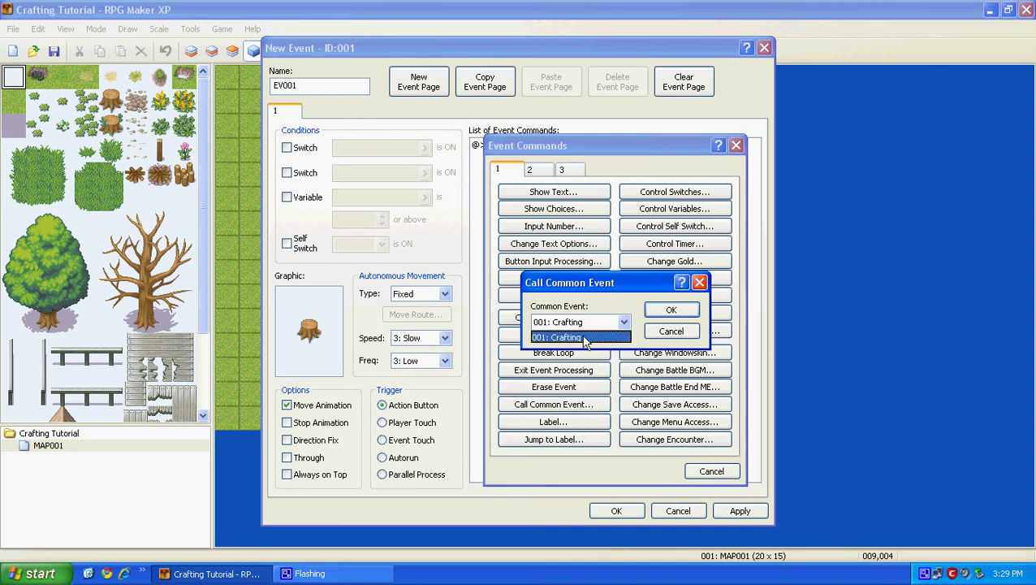
left_click(581, 337)
left_click(671, 311)
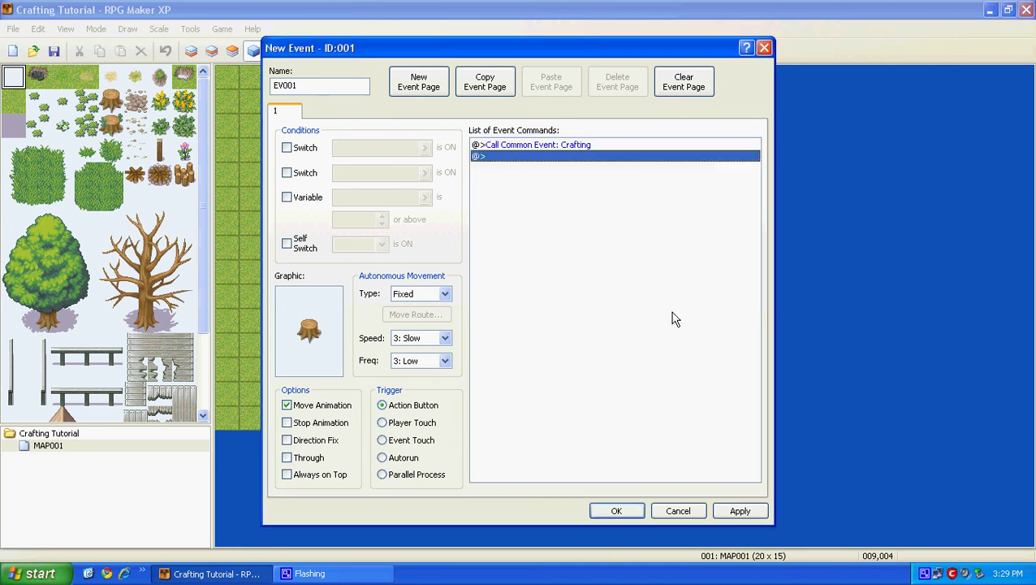
left_click(615, 511)
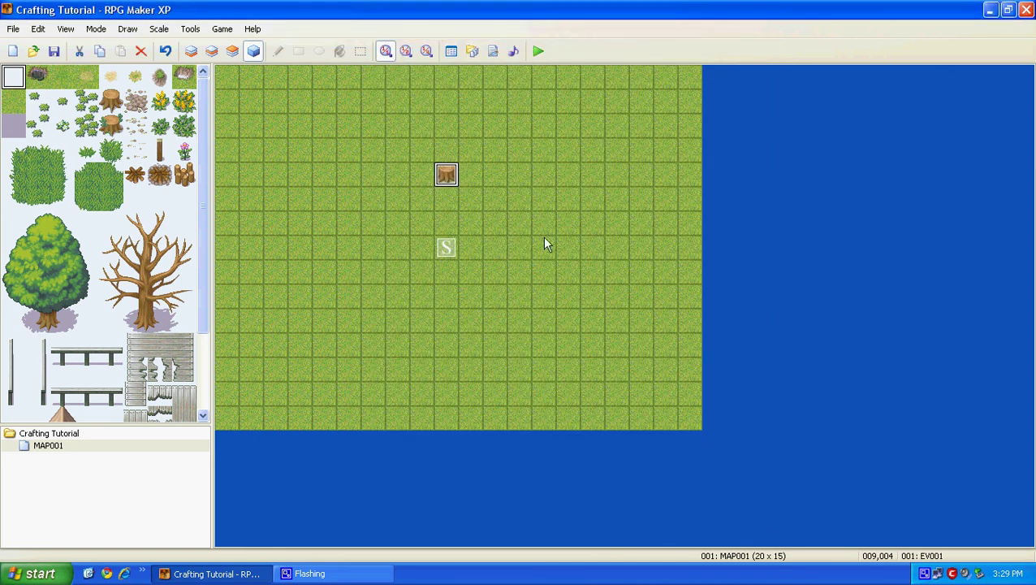
Step: Create a new event on an empty tile that gives 1 Hammer
double_click(522, 230)
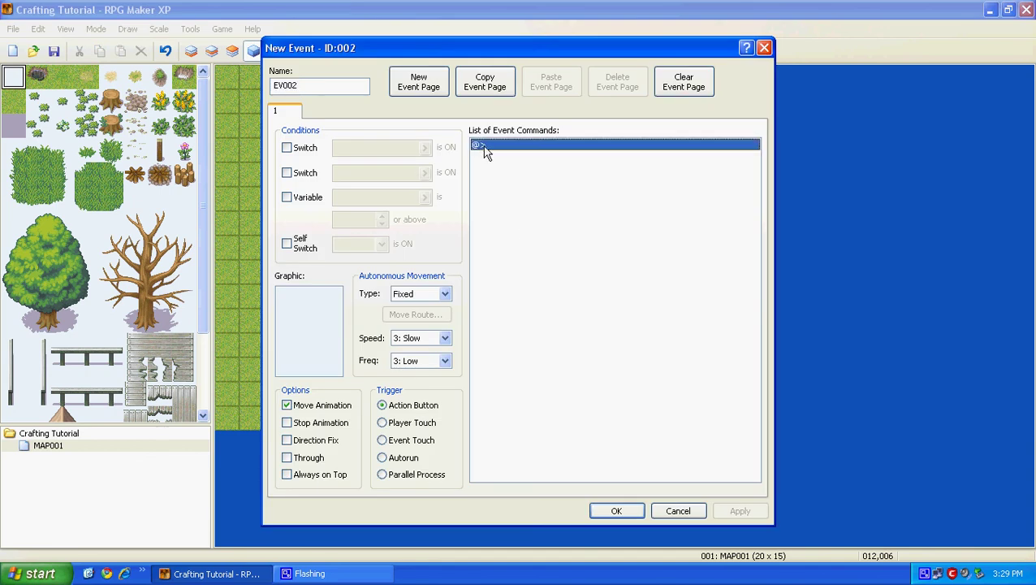
double_click(485, 151)
left_click(630, 278)
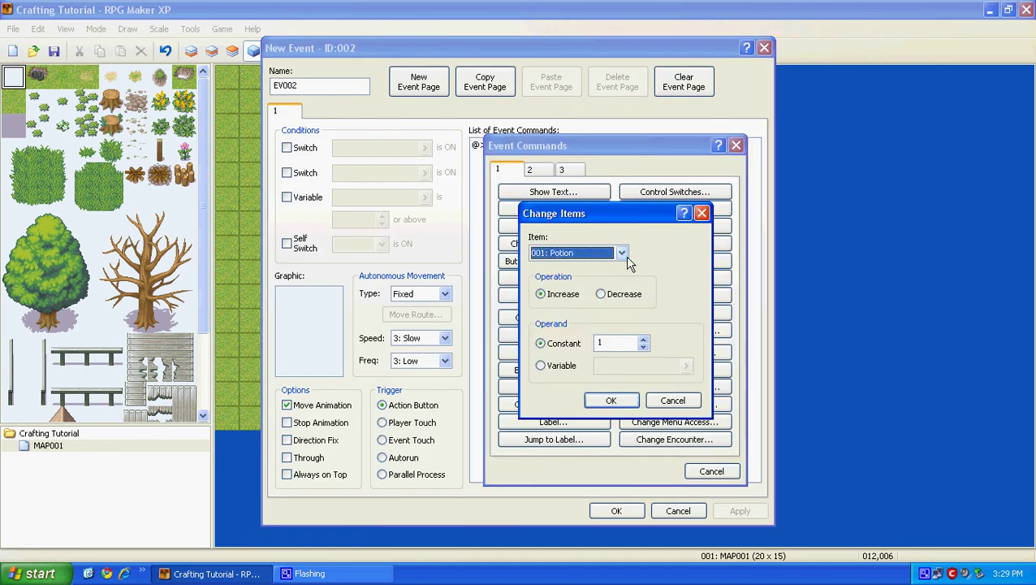
left_click(622, 255)
scroll(568, 544, "down", 2)
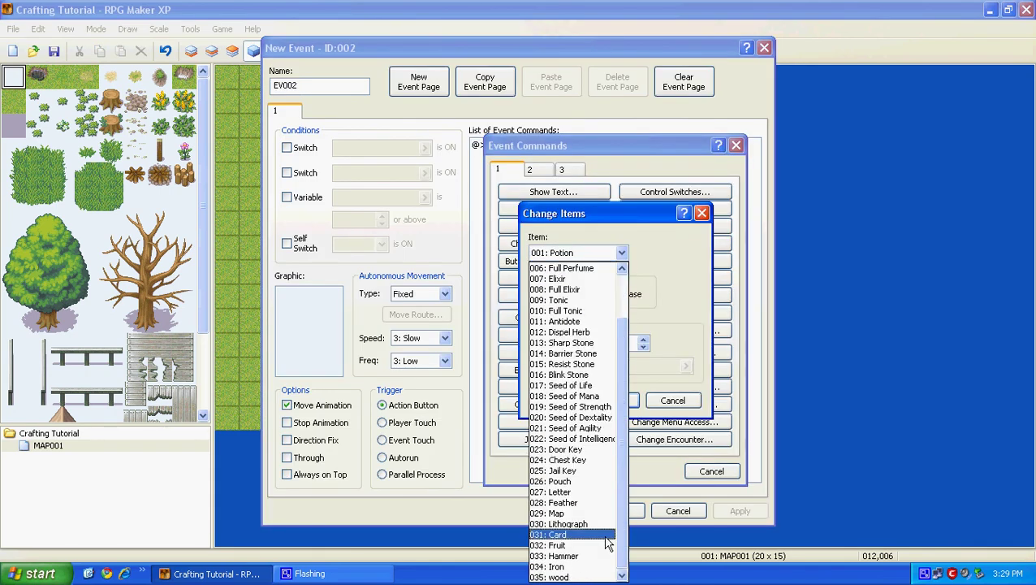
left_click(568, 556)
left_click(607, 399)
Step: Add Change Items commands giving 1 Iron and 1 wood
double_click(498, 157)
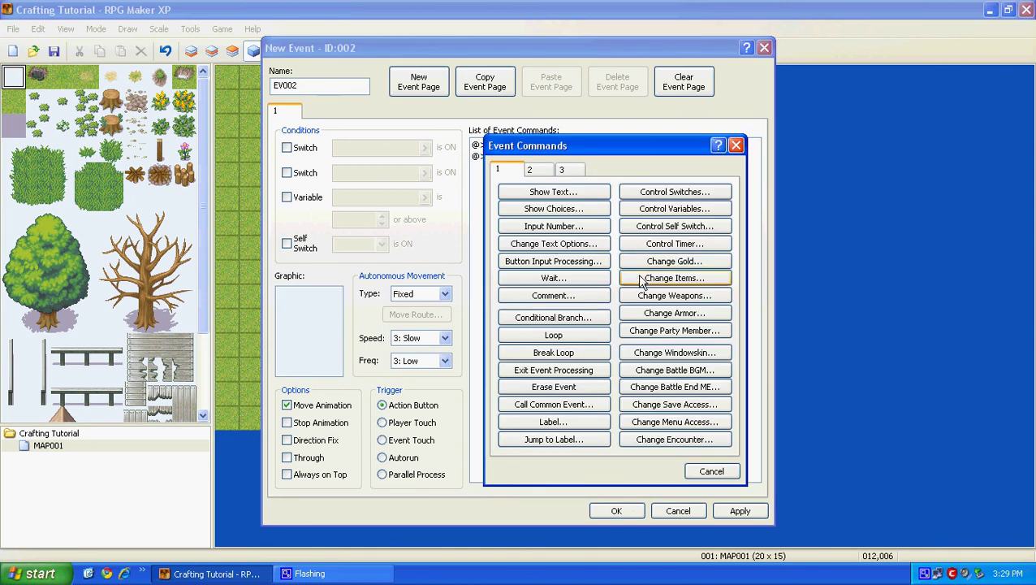
left_click(629, 276)
left_click(621, 252)
scroll(605, 569, "down", 2)
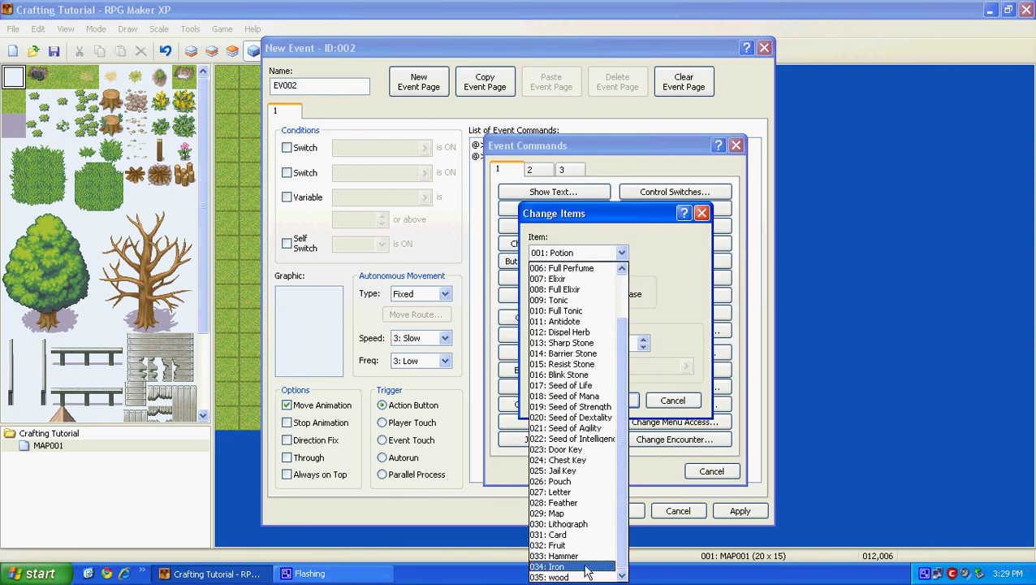
left_click(592, 566)
left_click(608, 400)
double_click(525, 167)
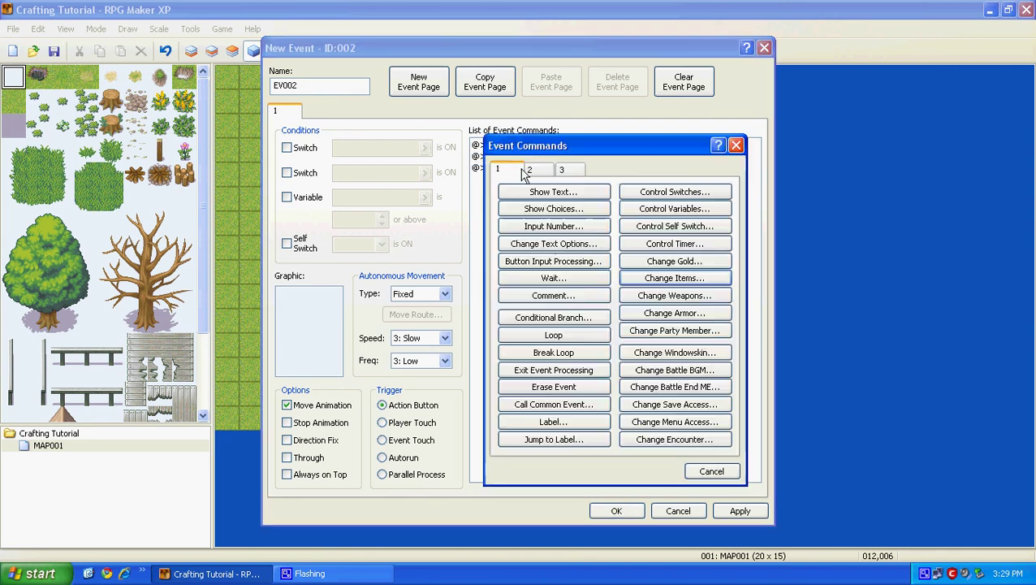
left_click(629, 276)
left_click(621, 252)
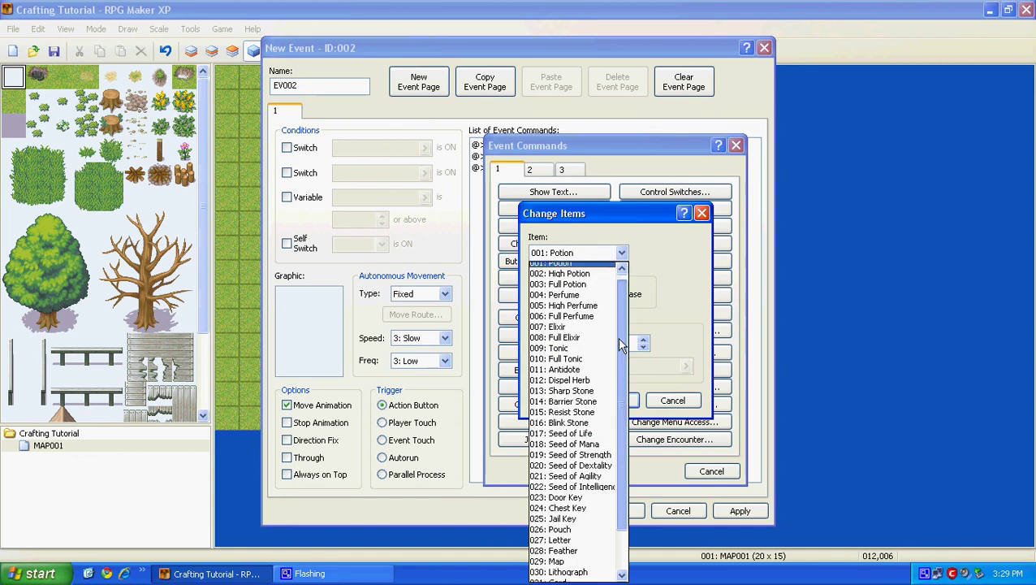
scroll(593, 487, "down", 2)
left_click(593, 575)
left_click(611, 401)
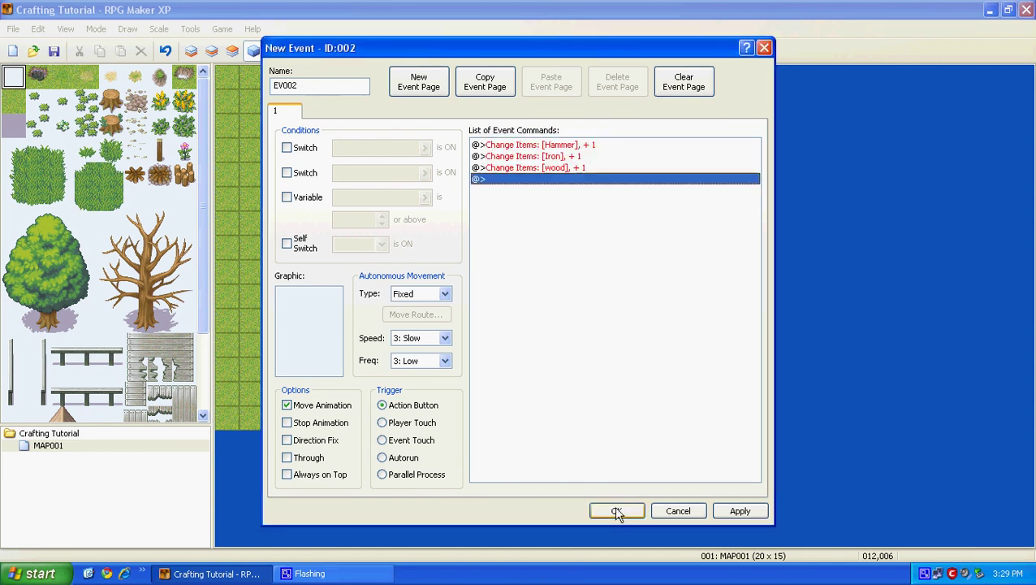
Step: Give the event the 002-Fighter02 character graphic and confirm it
double_click(309, 328)
left_click(346, 150)
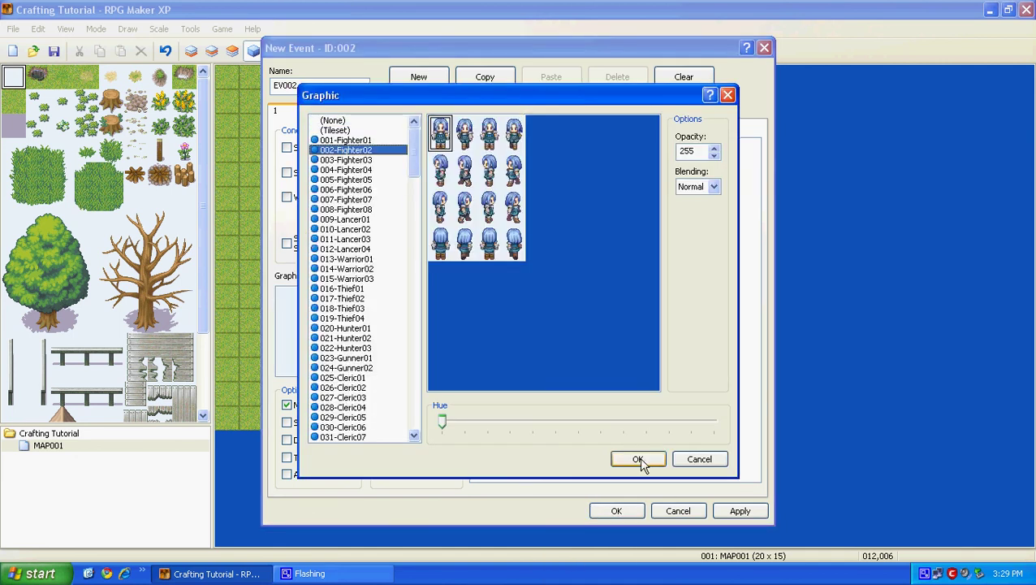
left_click(638, 460)
key("Return")
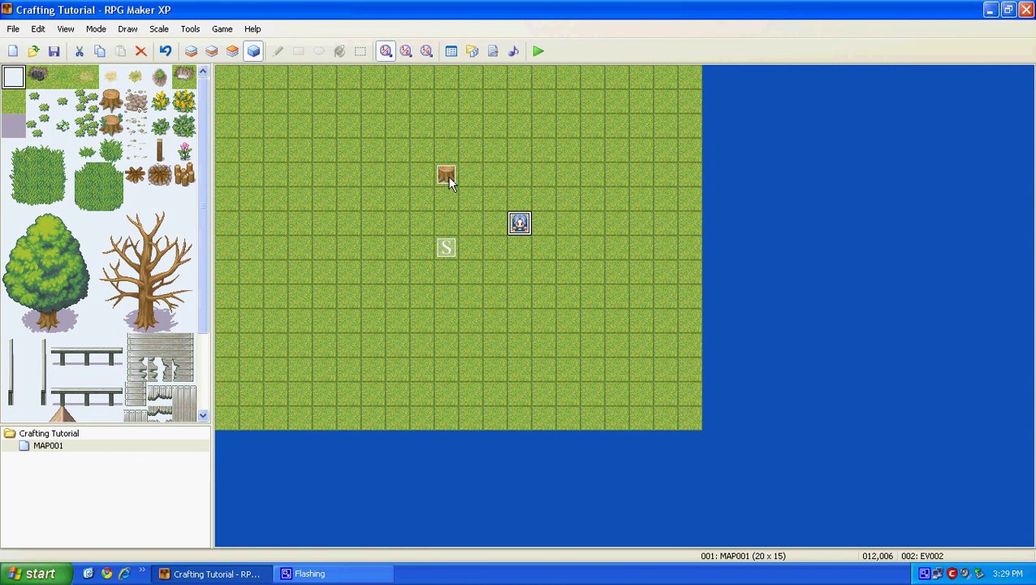
Step: Save the project and start a playtest with New Game
left_click(538, 51)
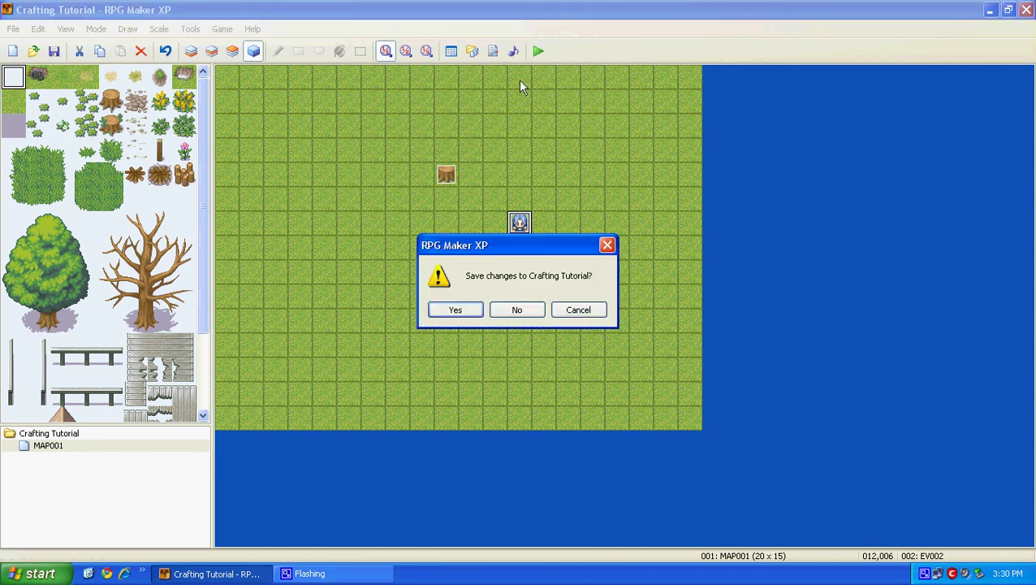
left_click(467, 310)
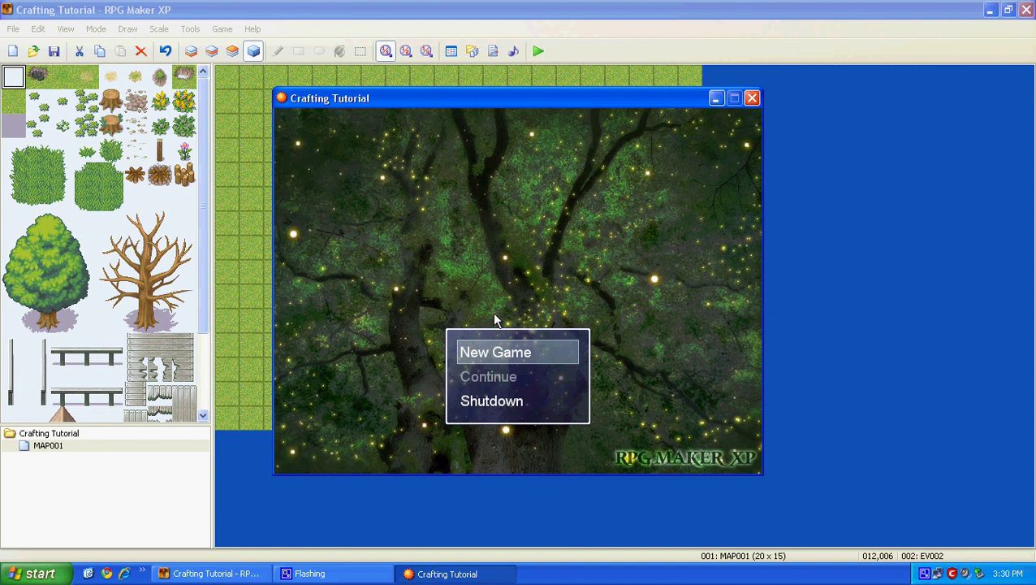
key("Return")
Step: Check the starting Item inventory from the main menu, then return to the map
key("Right")
key("Right")
key("Right")
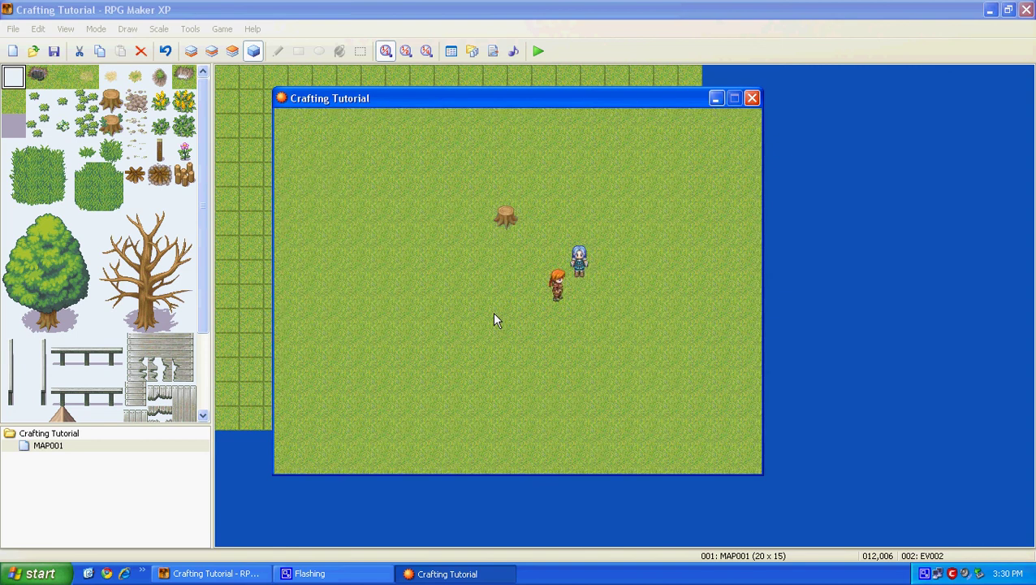
key("Escape")
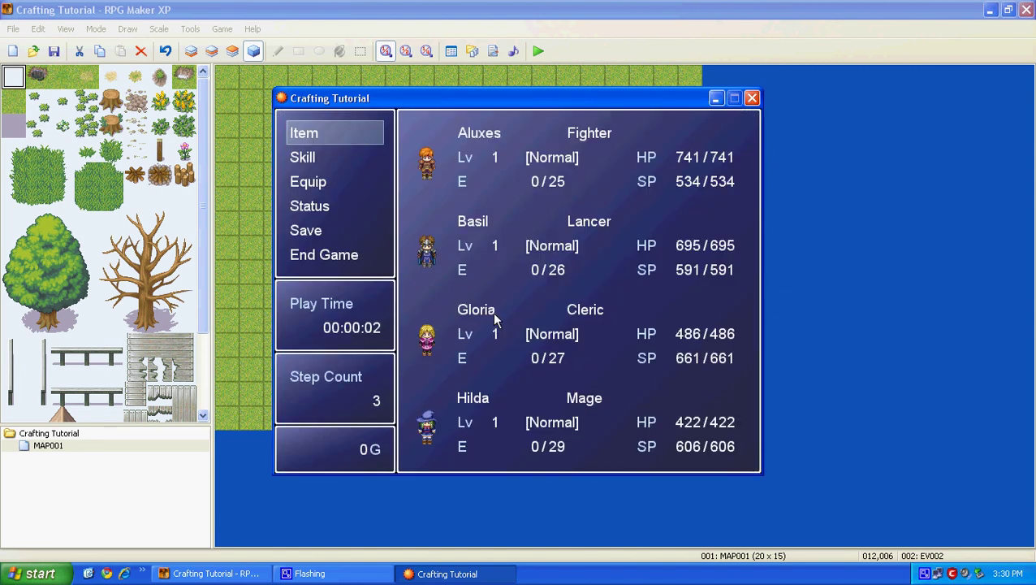
key("Return")
key("Escape")
key("Escape")
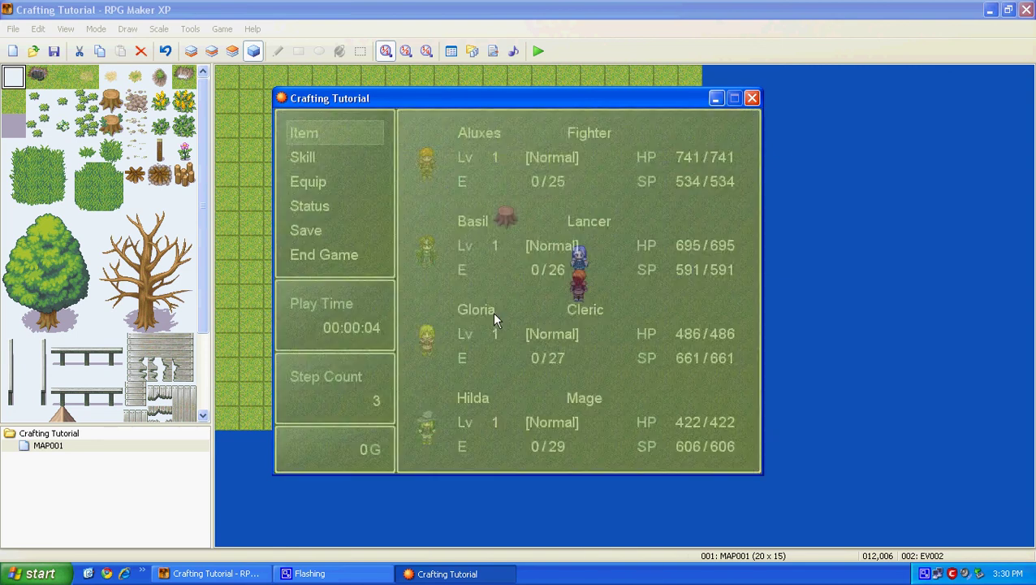
key("Left")
Step: Talk to the tree stump and get the 'You need a hammer' message
key("Up")
key("Left")
key("Up")
key("Return")
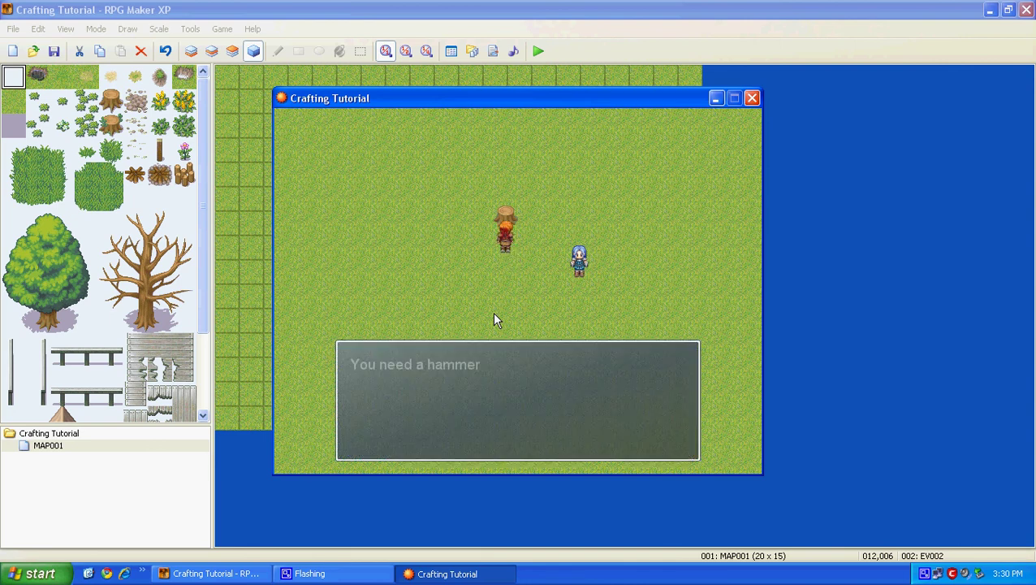
key("Return")
Step: Collect Hammer, Iron and wood from the blue-haired character, then head back to the stump
key("Right")
key("Down")
key("Right")
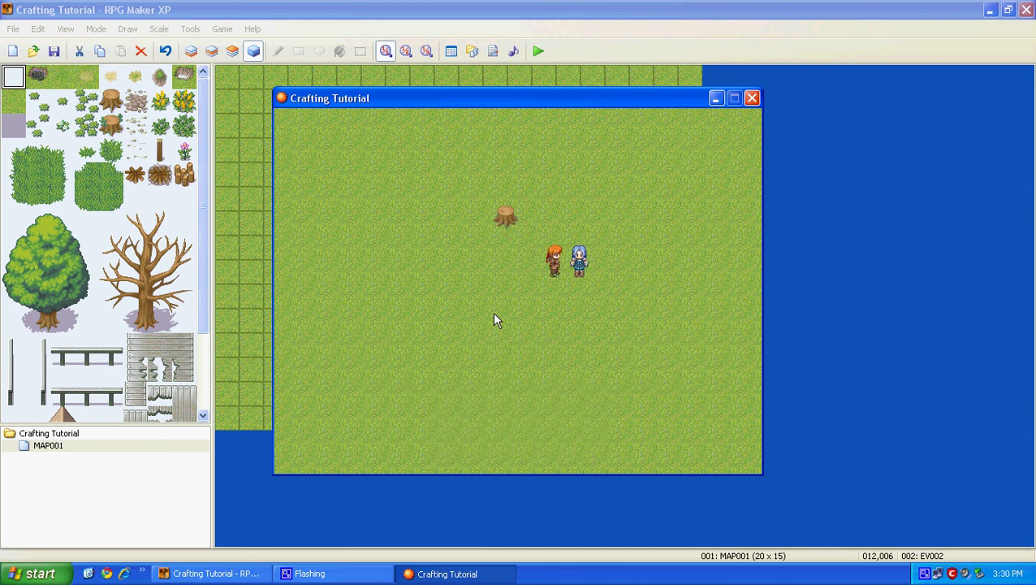
key("Down")
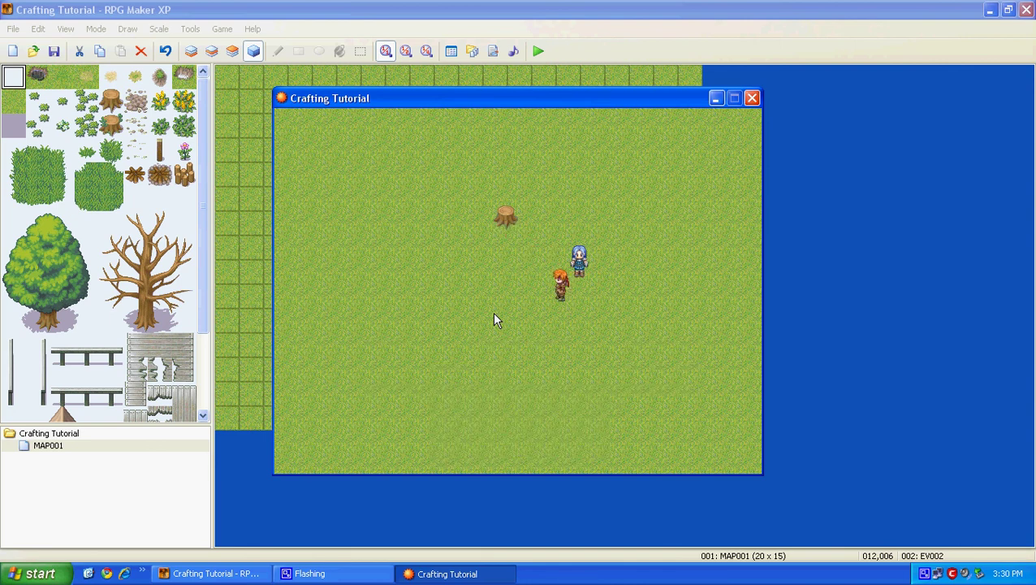
key("Left")
key("Left")
key("Up")
Step: Confirm the Item inventory now lists Hammer, Iron and wood
key("Escape")
key("Return")
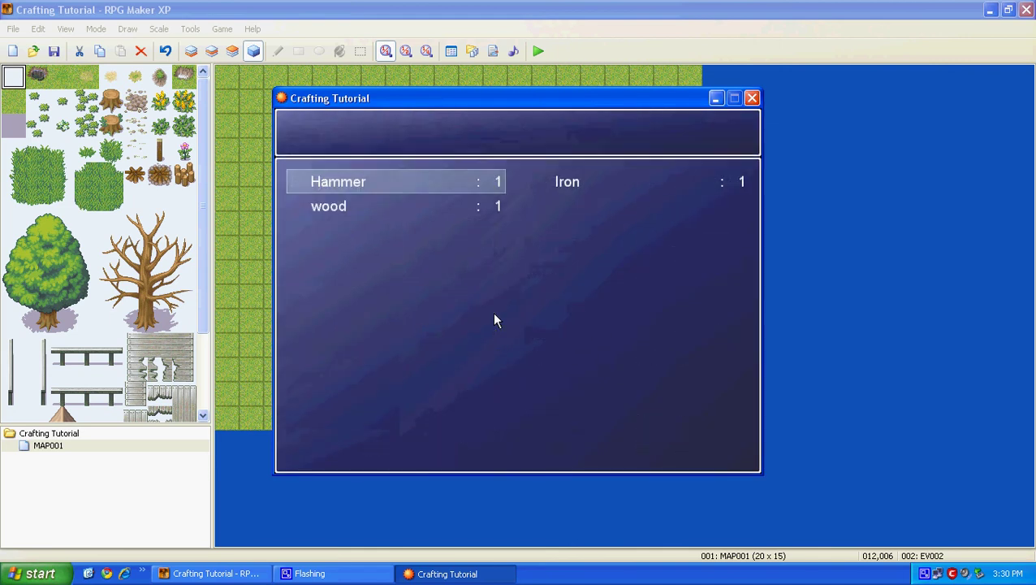
key("Right")
key("Left")
key("Down")
key("Escape")
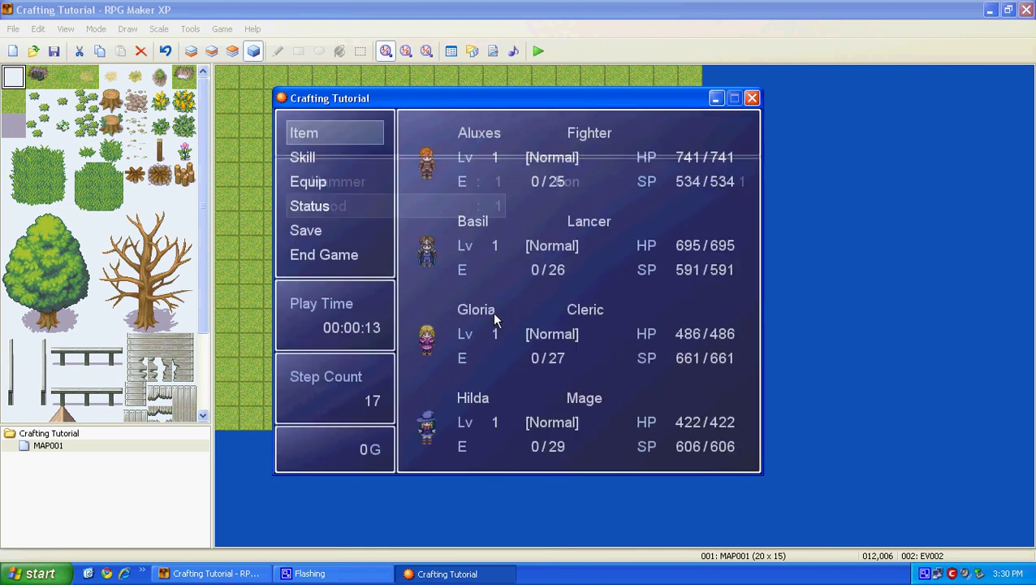
Step: Use the stump to craft an Iron Sword from the iron and wood
key("Escape")
key("Return")
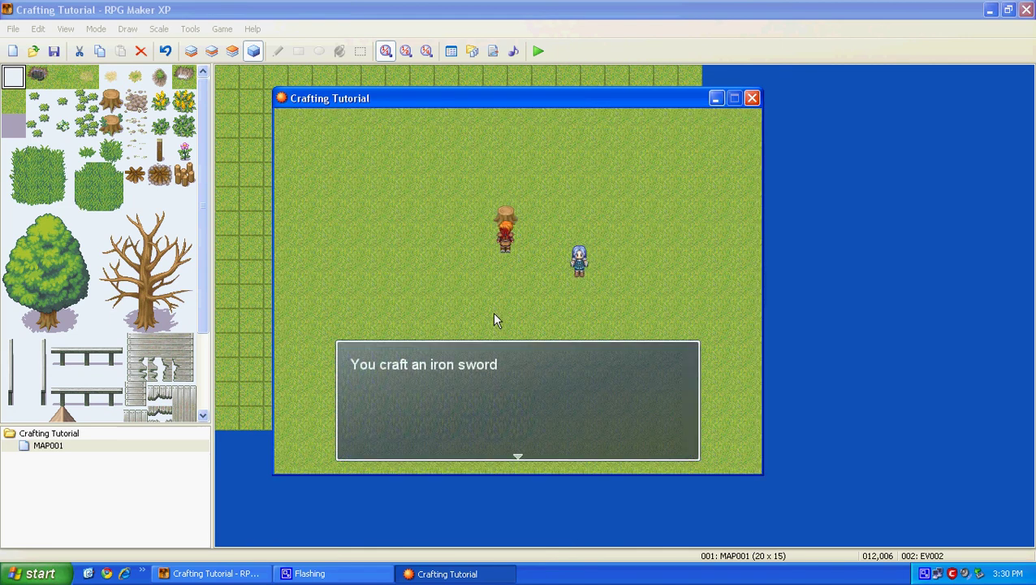
key("Return")
Step: Verify the inventory now holds only the Hammer and the Iron Sword
key("Escape")
key("Return")
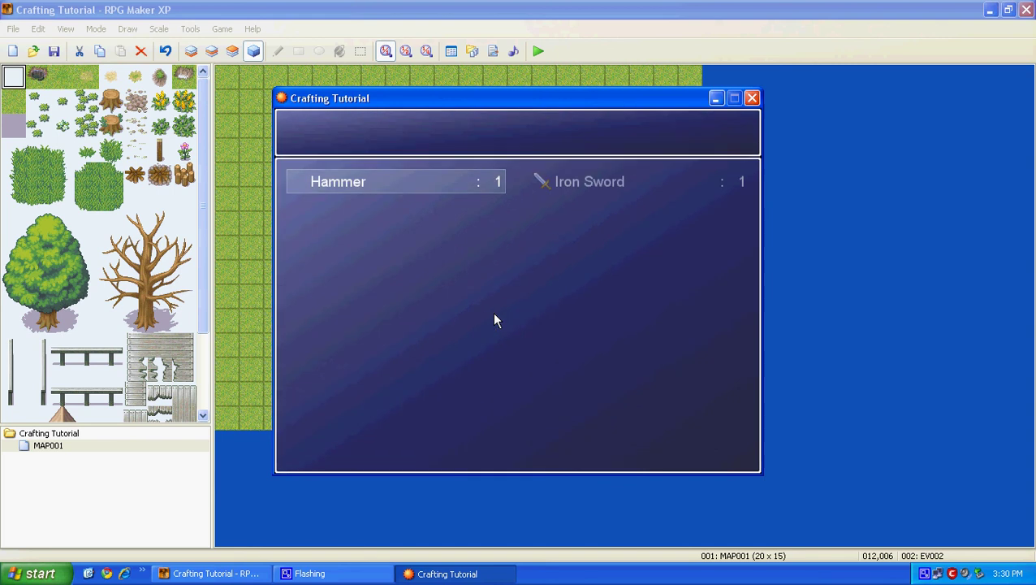
key("Right")
key("Left")
key("Right")
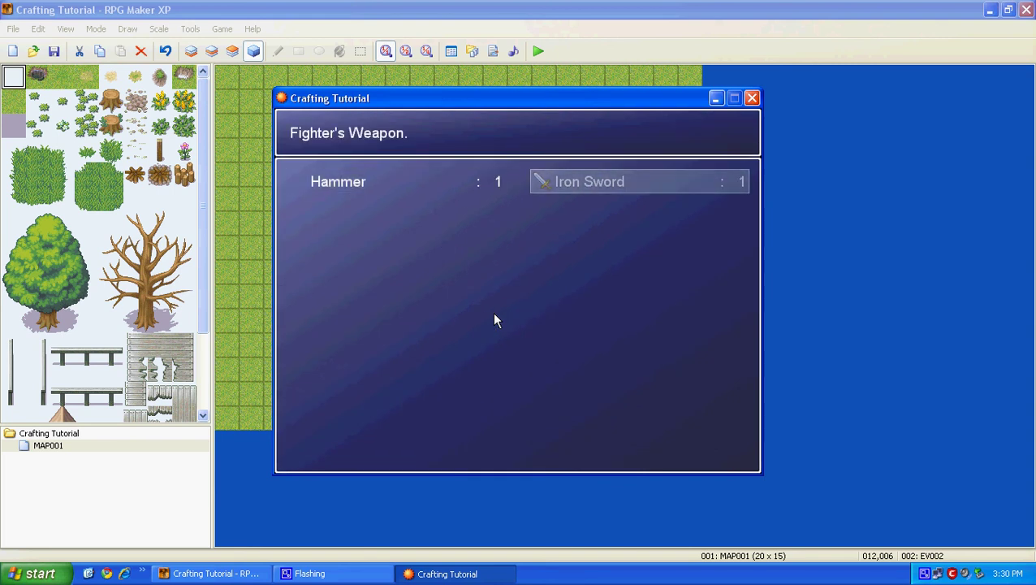
key("Escape")
key("Escape")
Step: Use the stump again and see the 'You need some iron' message
key("Return")
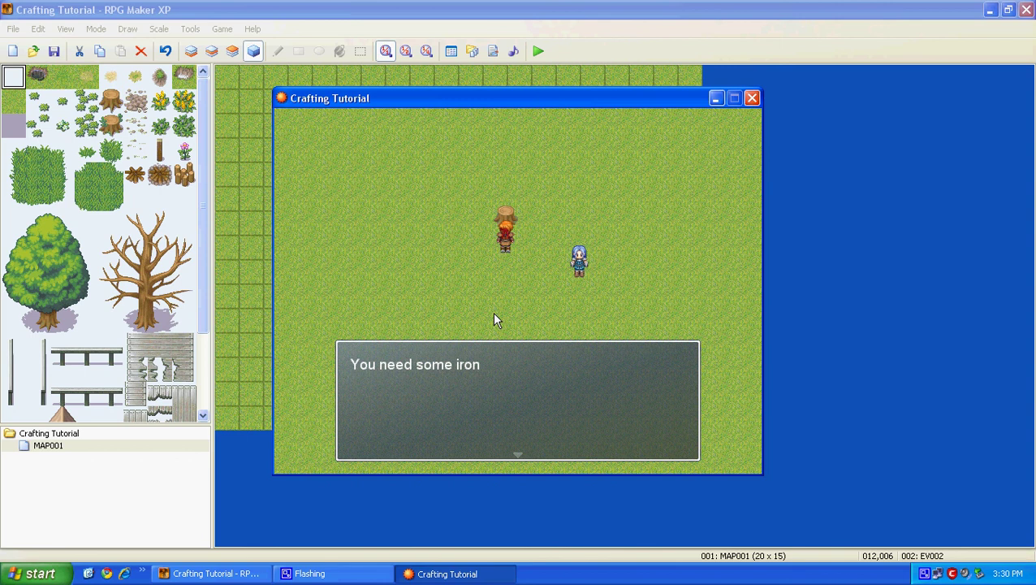
key("Return")
key("Down")
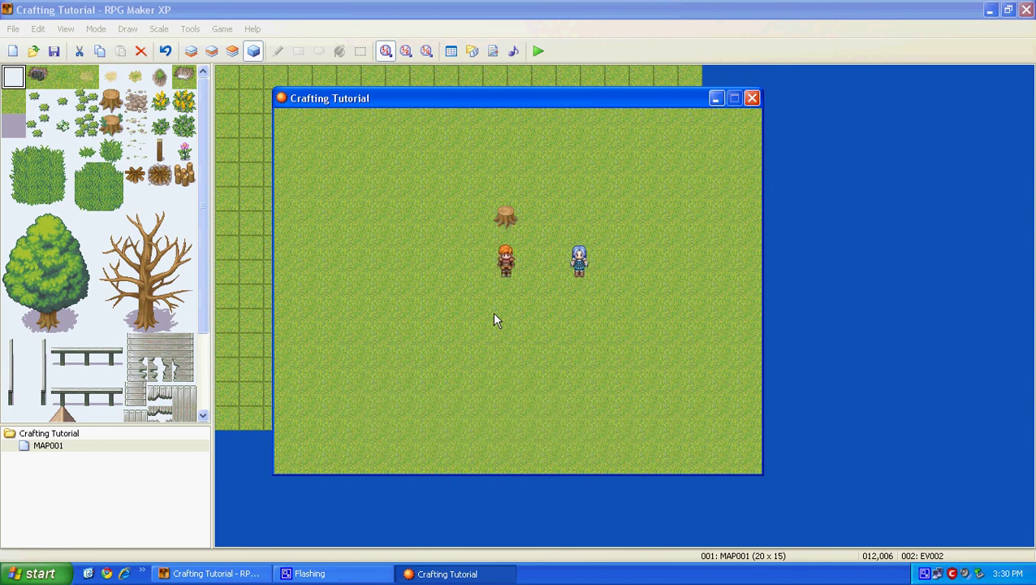